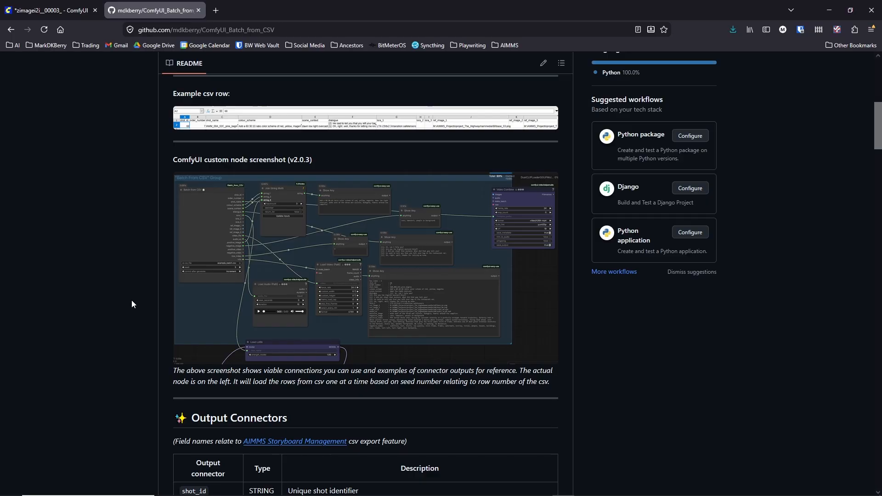
- Switch to the head-shot_improvements_vrs1.csv spreadsheet in LibreOffice Calc and place its window over the browser
{"action": "mouse_move", "coordinate": [294, 494]}
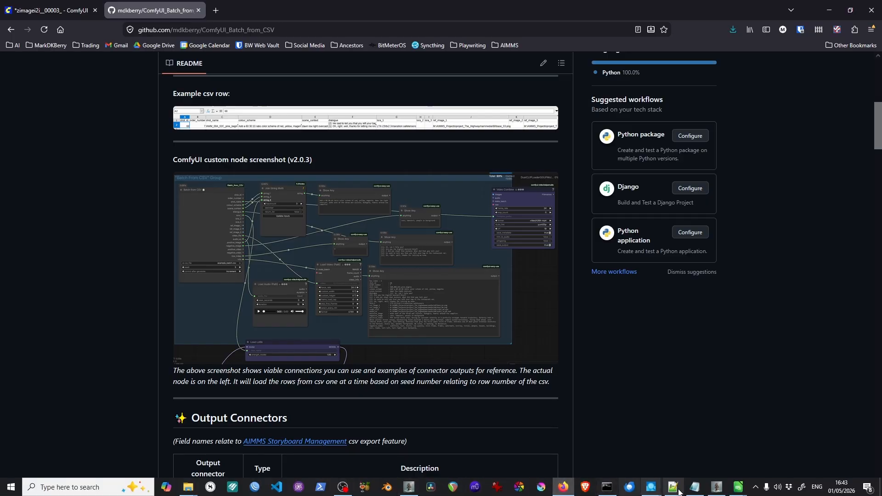
{"action": "left_click", "coordinate": [740, 490]}
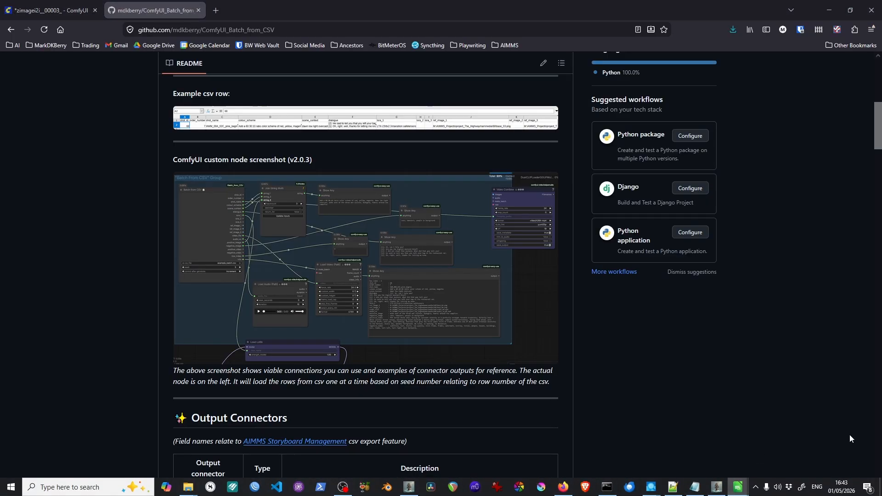
{"action": "left_click_drag", "start_coordinate": [881, 17], "coordinate": [327, 77]}
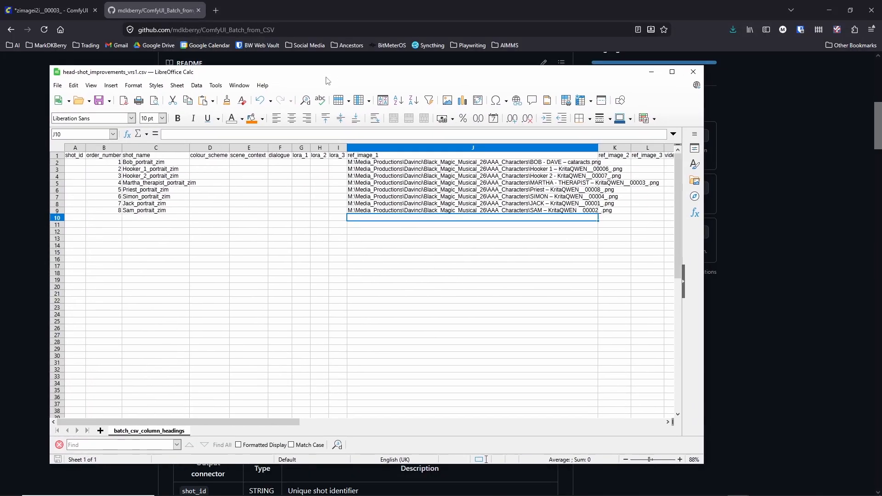
- Examine the CSV column headings from shot_id to negative_image, then select the shot_name entries in C2:C9
{"action": "left_click", "coordinate": [77, 156]}
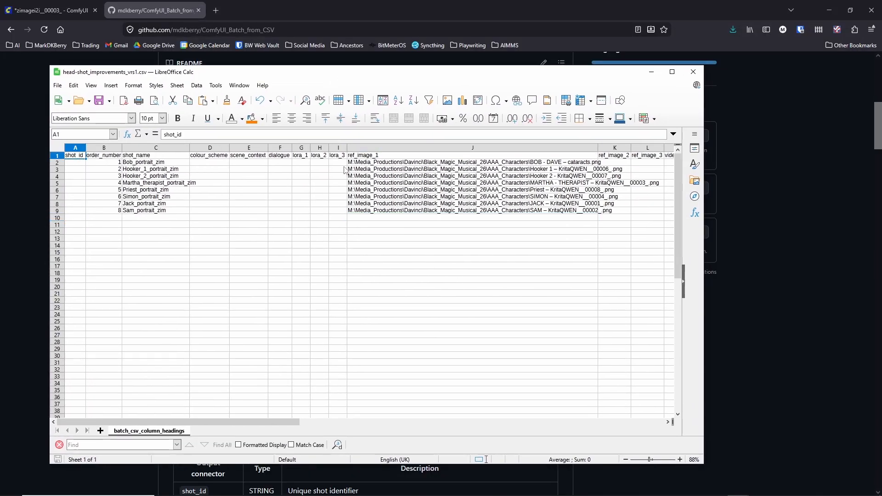
{"action": "key", "text": "Right"}
{"action": "key", "text": "Right"}
{"action": "key", "text": "Right"}
{"action": "key", "text": "Right"}
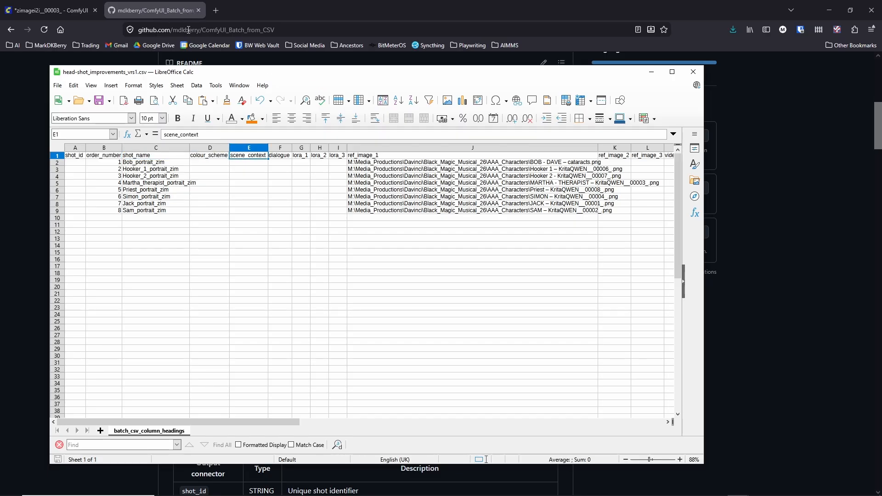
{"action": "key", "text": "Right"}
{"action": "key", "text": "Right"}
{"action": "key", "text": "Right"}
{"action": "key", "text": "Right"}
{"action": "key", "text": "Right"}
{"action": "key", "text": "Right"}
{"action": "key", "text": "Right"}
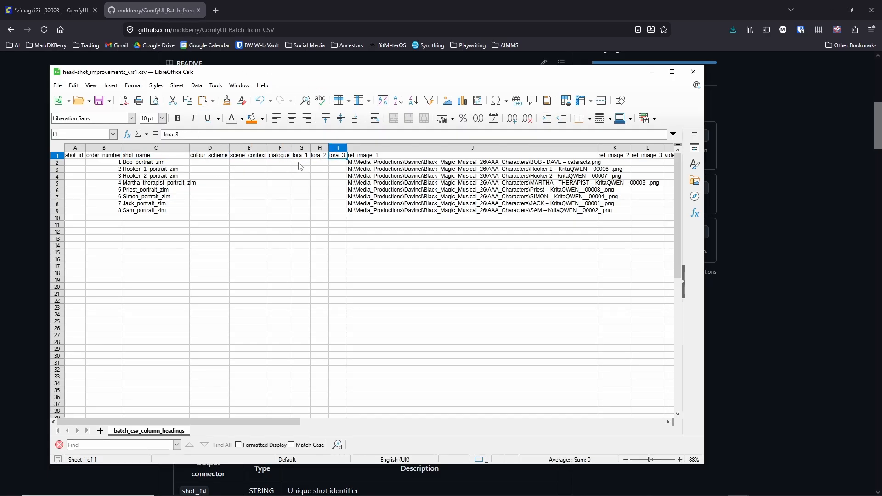
{"action": "key", "text": "Right"}
{"action": "key", "text": "Right"}
{"action": "key", "text": "Right"}
{"action": "key", "text": "Right"}
{"action": "key", "text": "Right"}
{"action": "key", "text": "Right"}
{"action": "key", "text": "Right"}
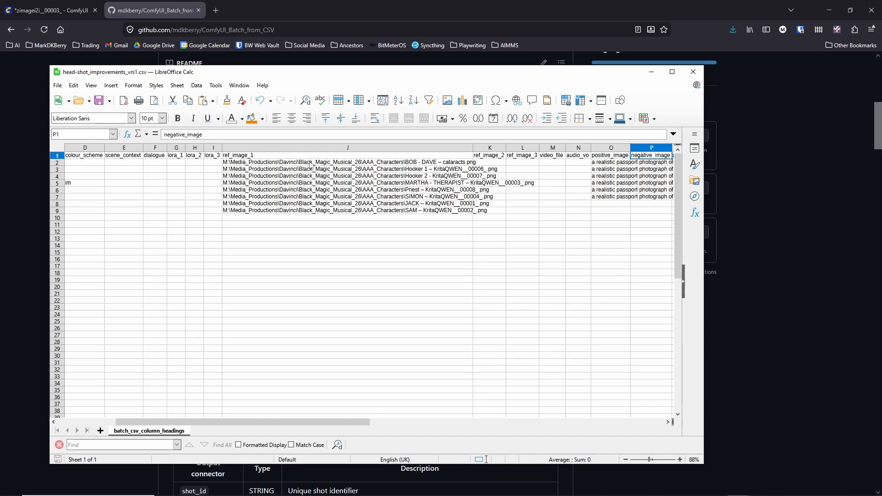
{"action": "key", "text": "Left"}
{"action": "key", "text": "Left"}
{"action": "key", "text": "Left"}
{"action": "key", "text": "Home"}
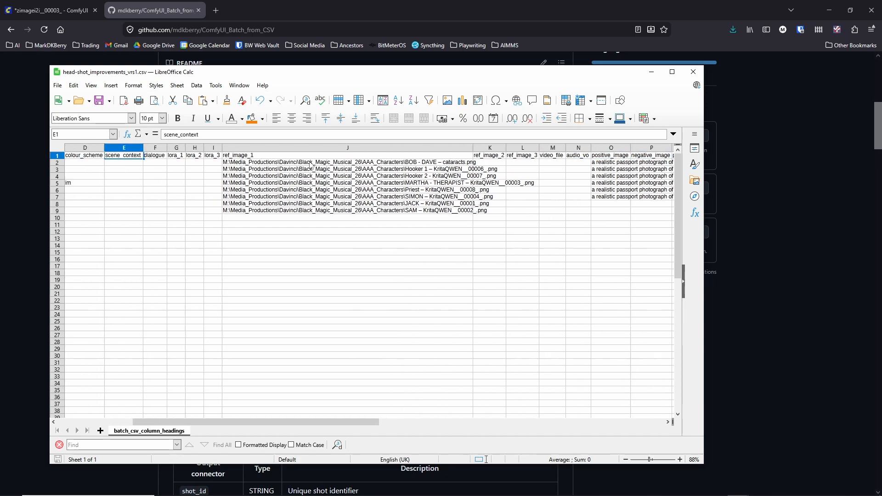
{"action": "left_click_drag", "start_coordinate": [143, 164], "coordinate": [146, 210]}
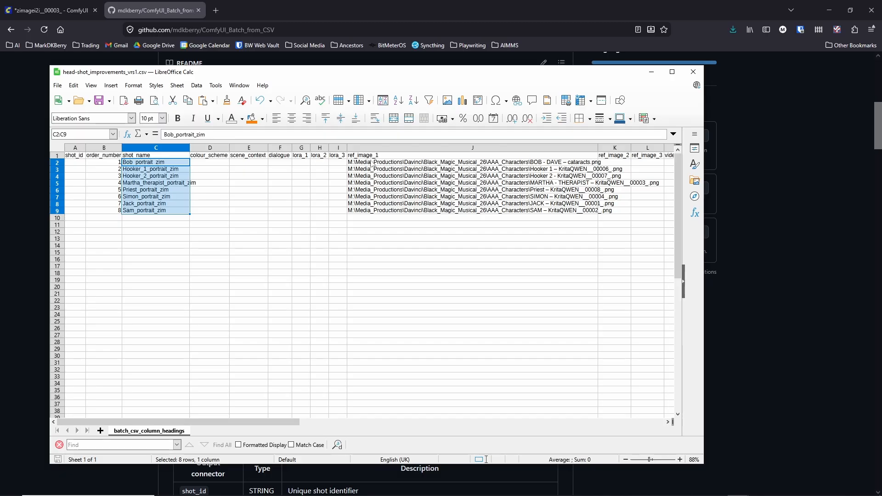
- Switch to the ComfyUI browser tab and view the workflow from the Batch from CSV node to the KSampler
{"action": "left_click", "coordinate": [51, 10]}
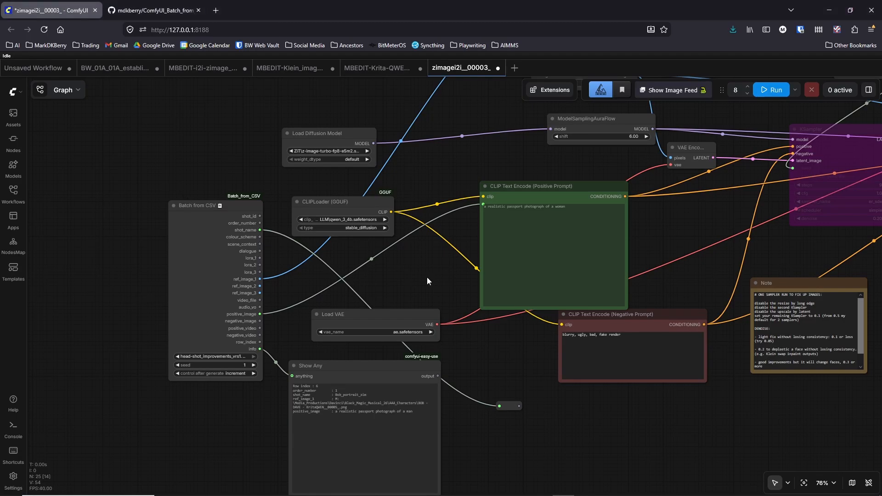
{"action": "left_click_drag", "start_coordinate": [426, 276], "coordinate": [333, 221]}
{"action": "scroll", "coordinate": [332, 221], "scroll_direction": "down", "scroll_amount": 3}
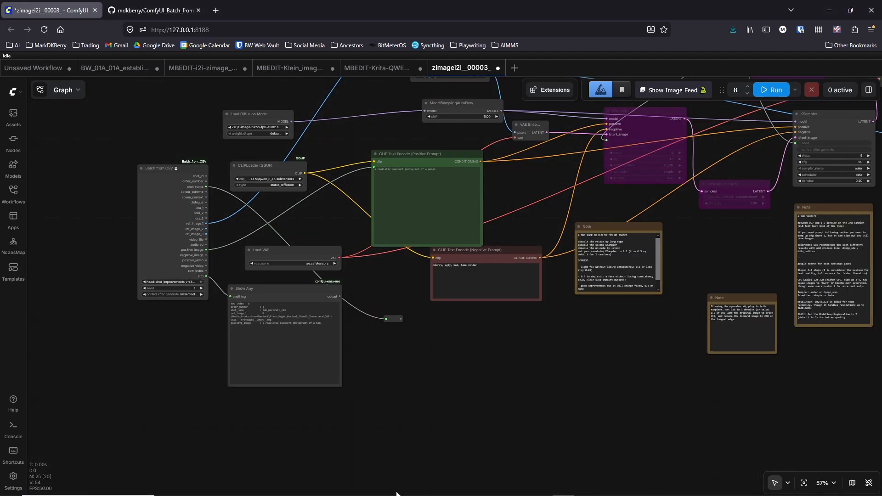
- Open the AAA_Characters folder and inspect BOB - DAVE - cataracts.png in Paint, closing the image when done
{"action": "mouse_move", "coordinate": [187, 487]}
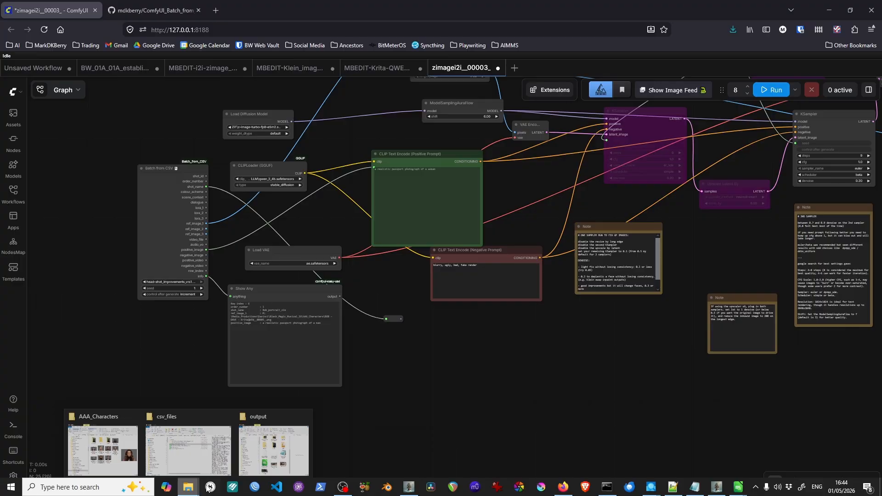
{"action": "left_click", "coordinate": [116, 454]}
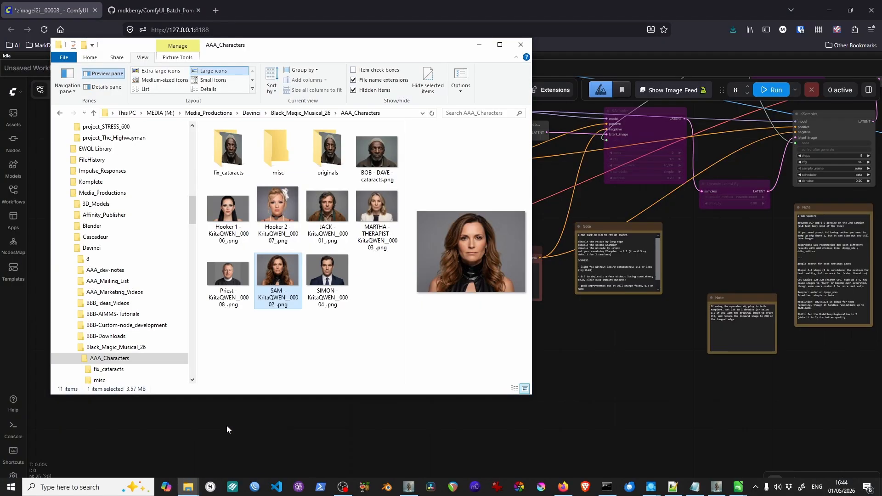
{"action": "double_click", "coordinate": [370, 158]}
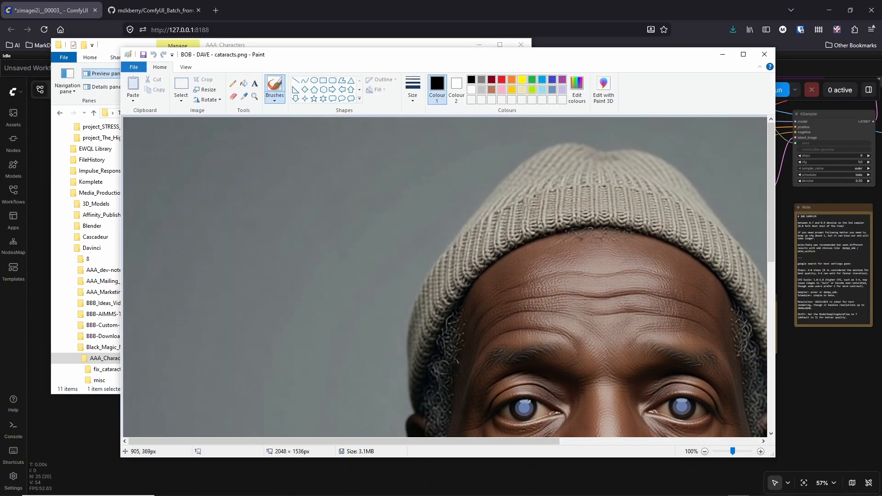
{"action": "scroll", "coordinate": [539, 286], "scroll_direction": "down", "scroll_amount": 10}
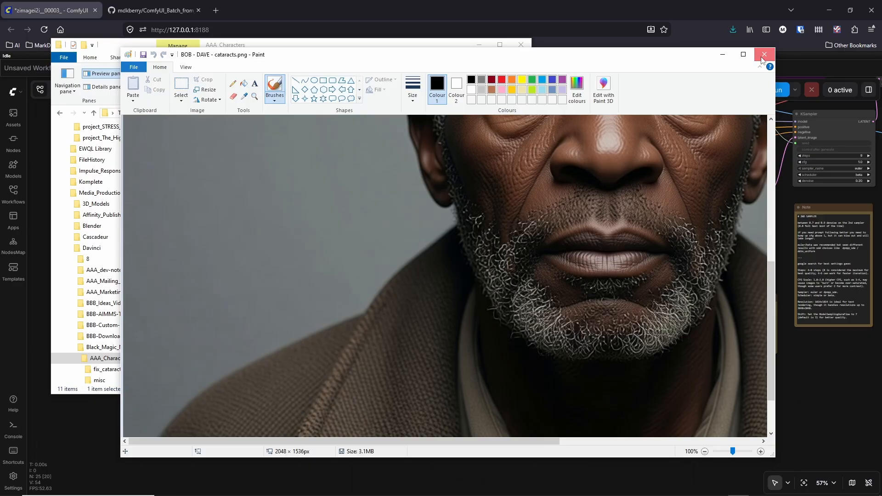
{"action": "left_click", "coordinate": [763, 54]}
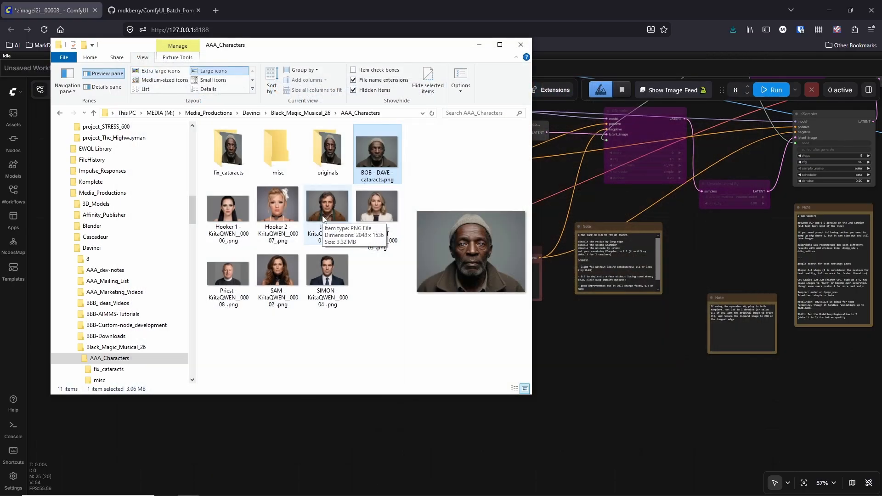
- Inspect the JACK and Hooker 2 portrait images in Paint, then close them and minimise the AAA_Characters folder
{"action": "left_click", "coordinate": [323, 219]}
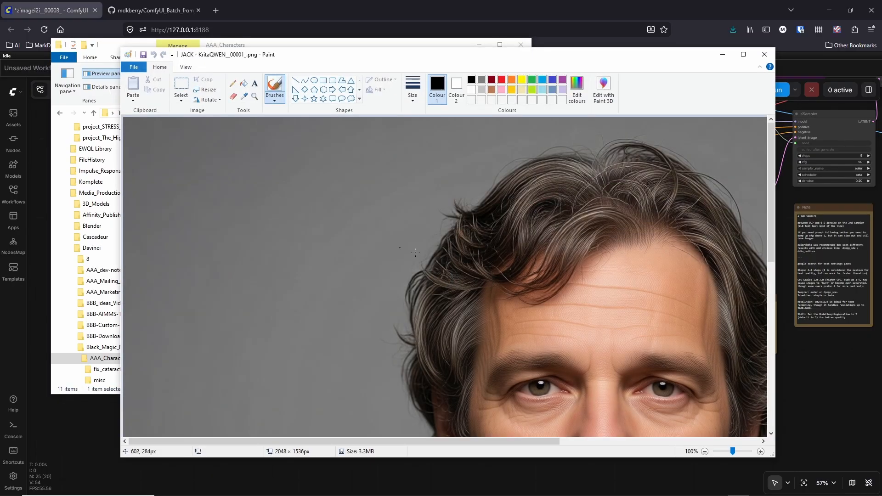
{"action": "scroll", "coordinate": [336, 218], "scroll_direction": "down", "scroll_amount": 3}
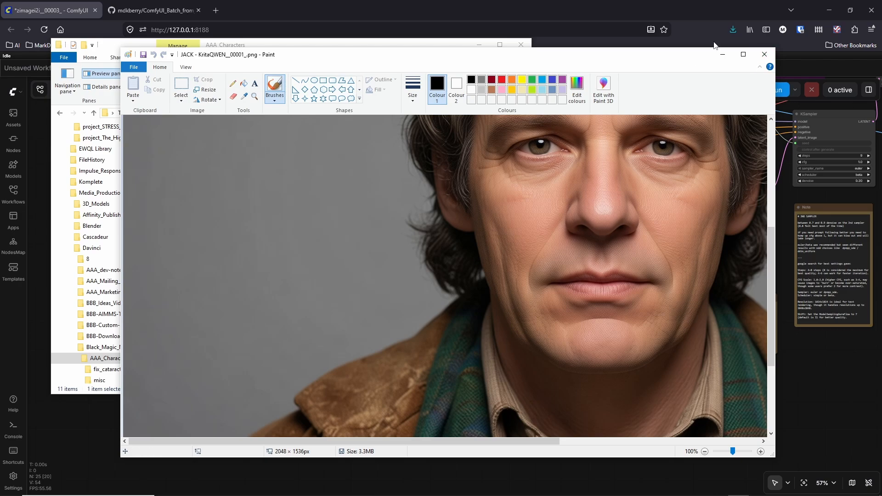
{"action": "left_click", "coordinate": [761, 59]}
{"action": "double_click", "coordinate": [282, 213]}
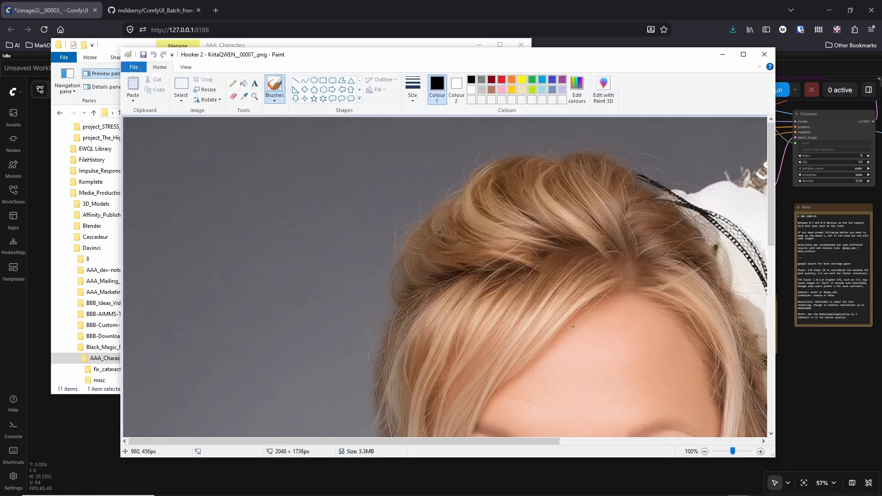
{"action": "scroll", "coordinate": [671, 174], "scroll_direction": "down", "scroll_amount": 3}
{"action": "left_click", "coordinate": [764, 54]}
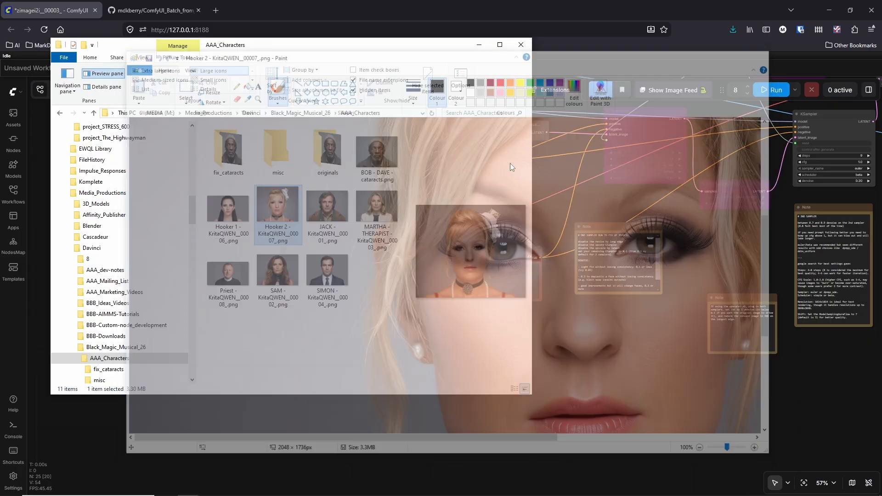
{"action": "left_click", "coordinate": [479, 45]}
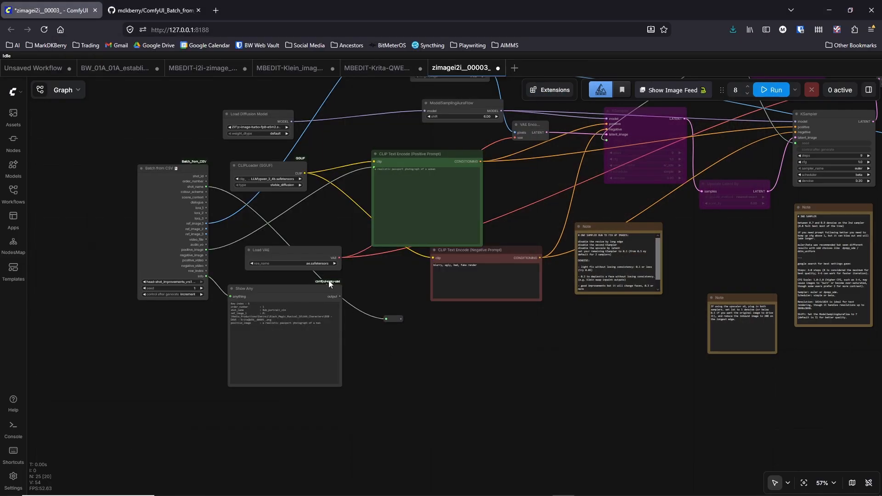
- Widen the Load Diffusion Model node so its full unet_name file name is readable
{"action": "scroll", "coordinate": [309, 225], "scroll_direction": "right", "scroll_amount": 3}
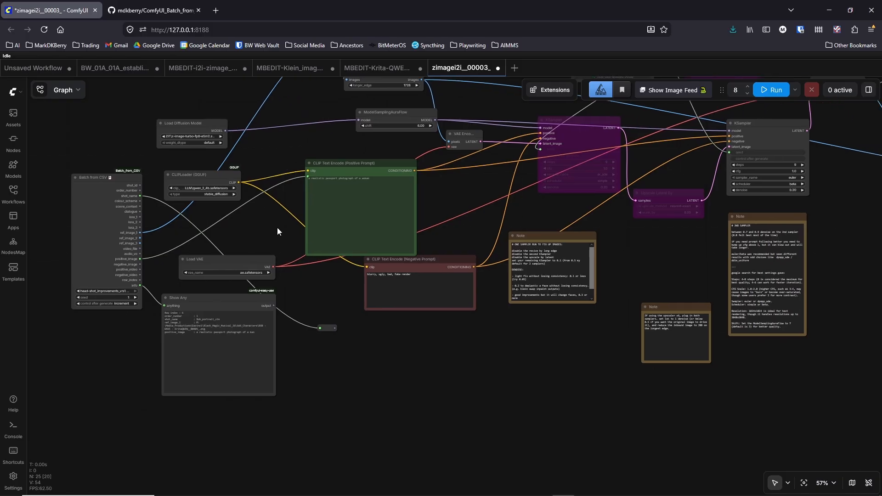
{"action": "left_click_drag", "start_coordinate": [271, 237], "coordinate": [254, 340]}
{"action": "scroll", "coordinate": [344, 177], "scroll_direction": "up", "scroll_amount": 5}
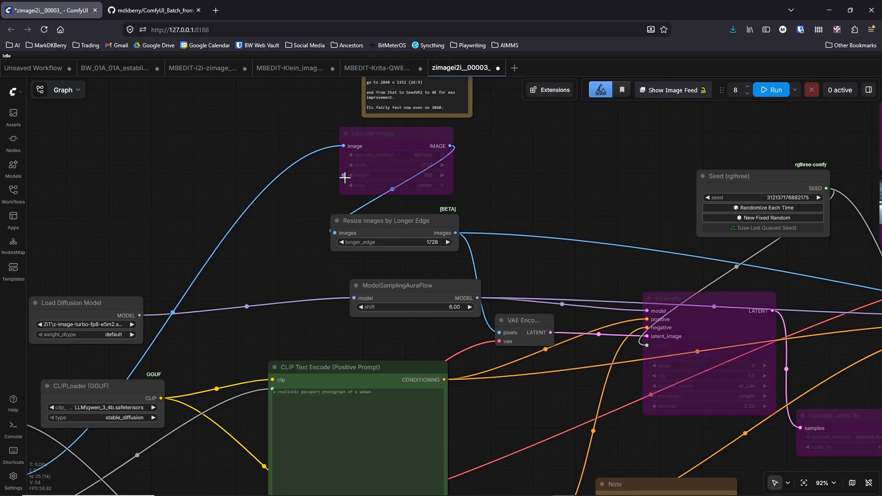
{"action": "left_click_drag", "start_coordinate": [265, 270], "coordinate": [438, 193]}
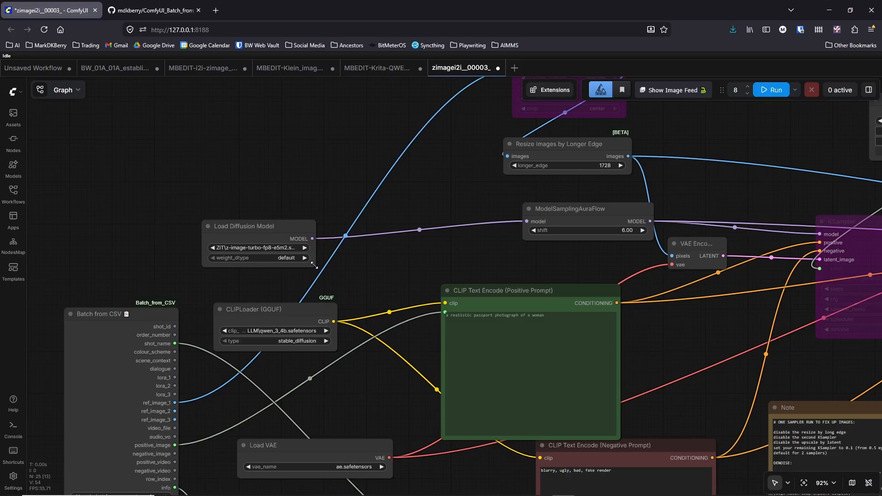
{"action": "left_click_drag", "start_coordinate": [314, 265], "coordinate": [402, 266]}
- Examine the KSampler's steps, cfg and denoise settings, the nodes around it and the prompt nodes
{"action": "left_click_drag", "start_coordinate": [430, 407], "coordinate": [191, 234]}
{"action": "left_click_drag", "start_coordinate": [475, 259], "coordinate": [1, 409]}
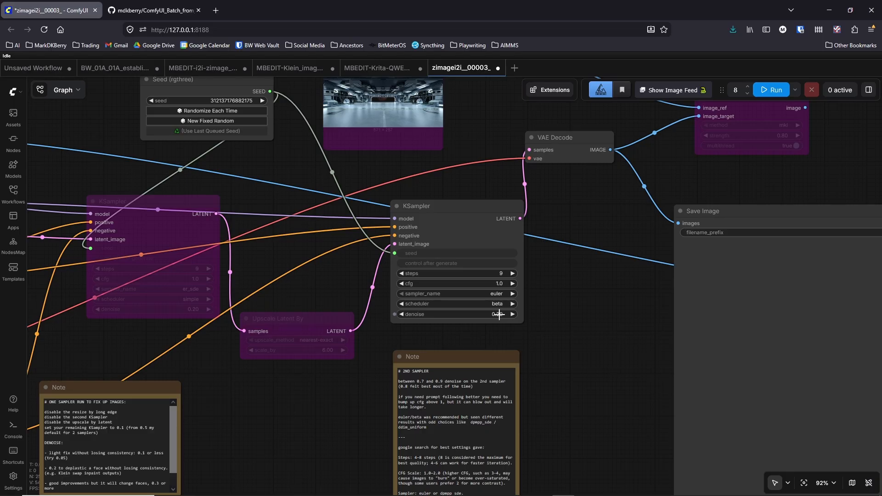
{"action": "left_click_drag", "start_coordinate": [182, 349], "coordinate": [605, 309]}
{"action": "left_click_drag", "start_coordinate": [131, 282], "coordinate": [330, 277]}
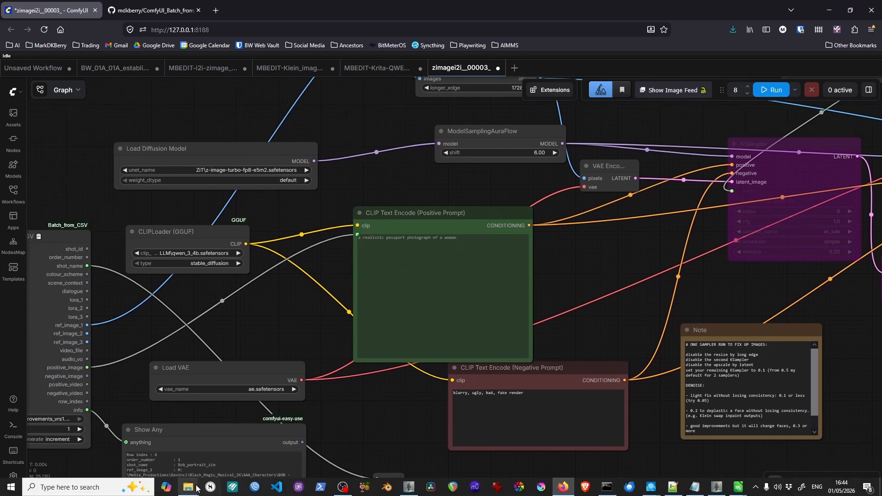
- Bring up the AAA_Characters folder to review the character portraits, then minimise it
{"action": "mouse_move", "coordinate": [197, 487]}
{"action": "left_click", "coordinate": [110, 441]}
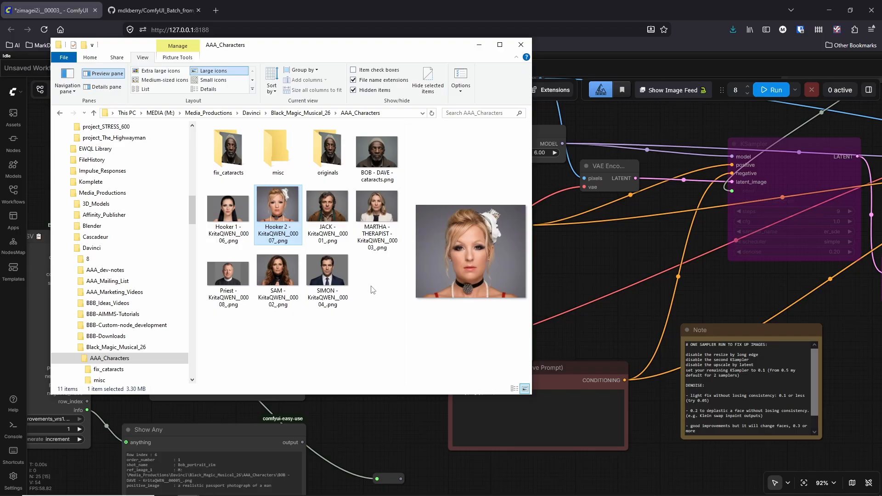
{"action": "left_click", "coordinate": [478, 44]}
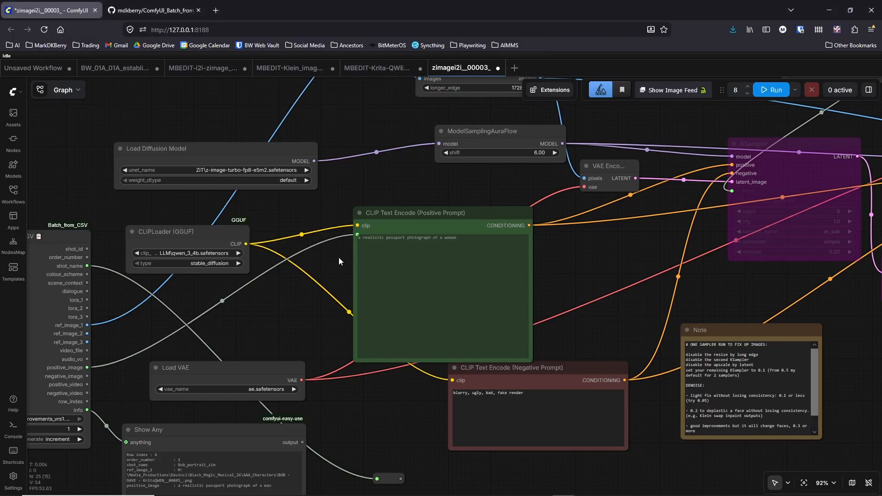
- Widen the Batch from CSV node to show its full CSV file name and move it slightly away from the CLIPLoader node
{"action": "left_click_drag", "start_coordinate": [298, 314], "coordinate": [373, 291]}
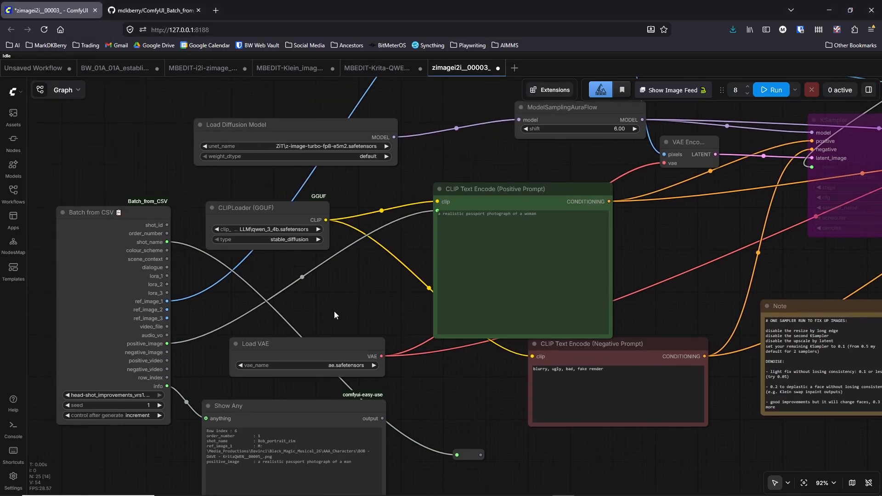
{"action": "left_click_drag", "start_coordinate": [168, 422], "coordinate": [185, 423]}
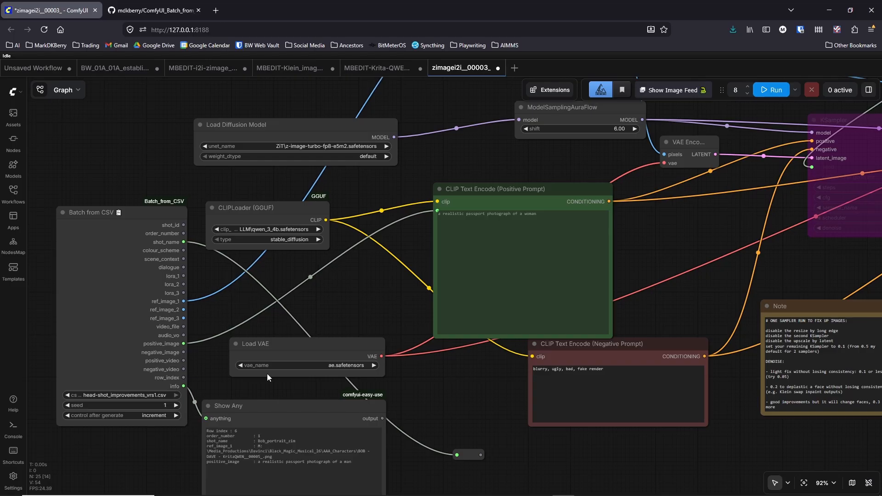
{"action": "left_click_drag", "start_coordinate": [339, 303], "coordinate": [301, 269]}
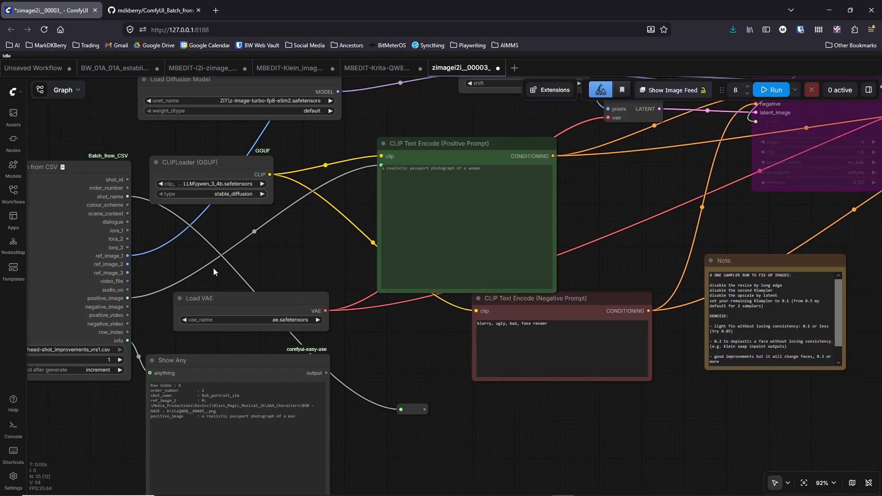
{"action": "left_click_drag", "start_coordinate": [213, 268], "coordinate": [385, 284]}
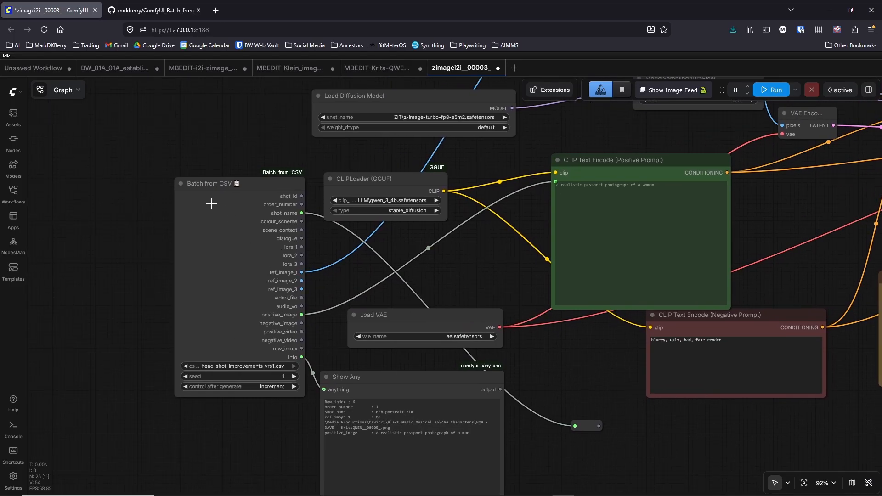
{"action": "scroll", "coordinate": [211, 203], "scroll_direction": "up", "scroll_amount": 1}
{"action": "left_click_drag", "start_coordinate": [228, 192], "coordinate": [202, 174]}
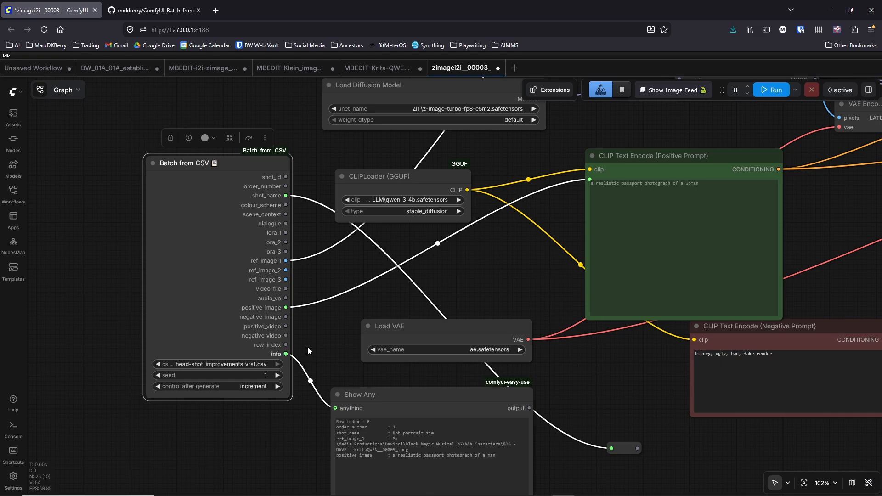
- Switch back to the head-shot_improvements_vrs1.csv spreadsheet in LibreOffice Calc
{"action": "left_click_drag", "start_coordinate": [313, 342], "coordinate": [288, 321]}
{"action": "mouse_move", "coordinate": [698, 492]}
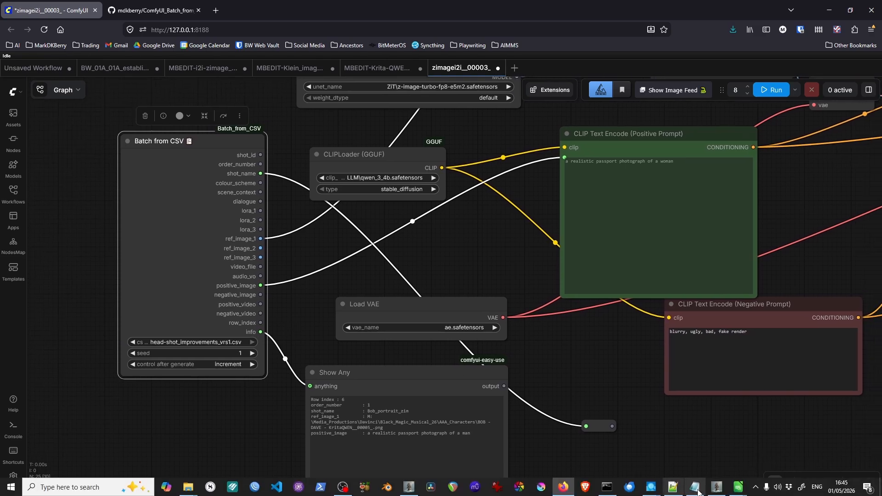
{"action": "left_click", "coordinate": [739, 488]}
{"action": "left_click", "coordinate": [771, 454]}
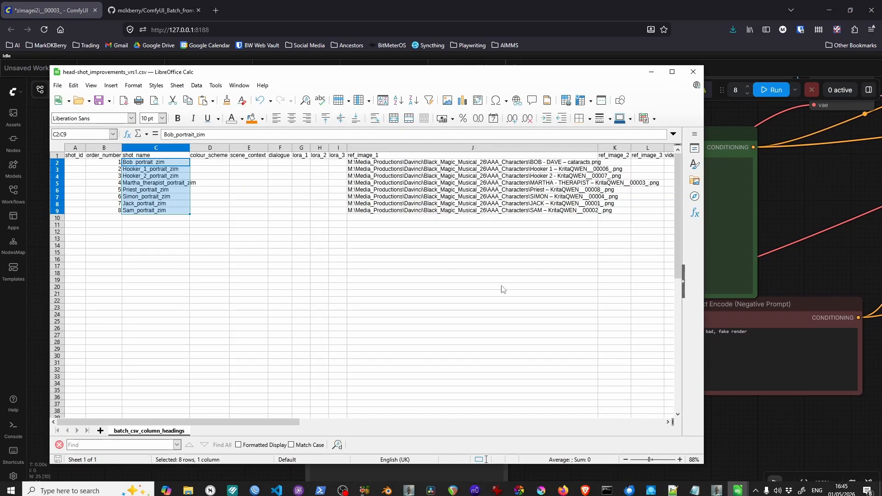
- Review the shot_name entries for all eight portrait rows and select the first ref_image_1 path
{"action": "left_click", "coordinate": [143, 161]}
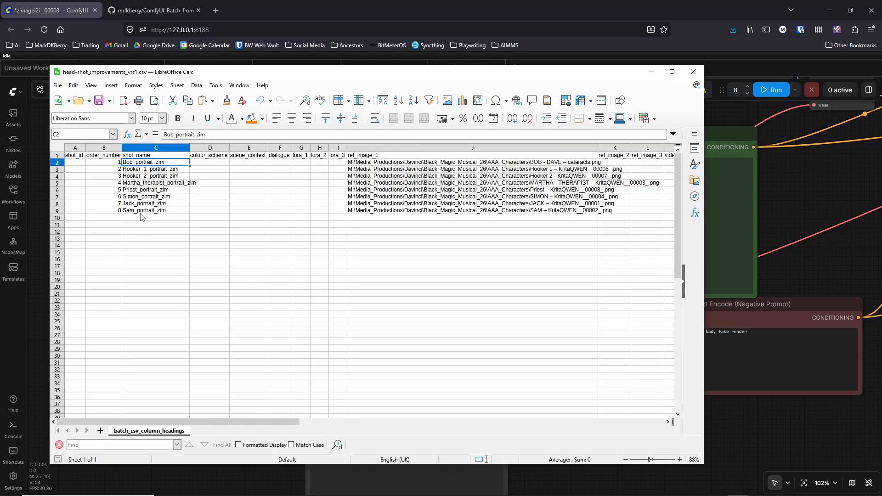
{"action": "left_click", "coordinate": [141, 212]}
{"action": "left_click", "coordinate": [136, 168], "text": "shift"}
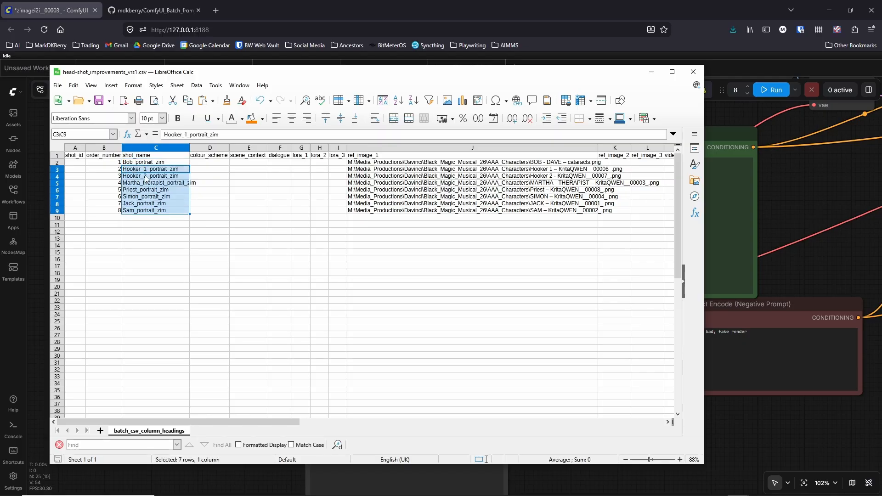
{"action": "left_click", "coordinate": [363, 163]}
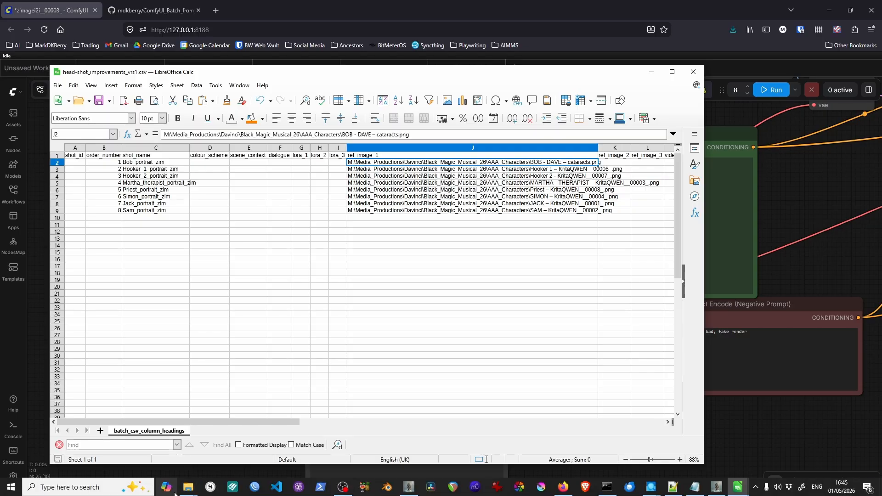
- Preview the BOB - DAVE portrait in the AAA_Characters folder with its window widened, and return to the spreadsheet
{"action": "mouse_move", "coordinate": [187, 493]}
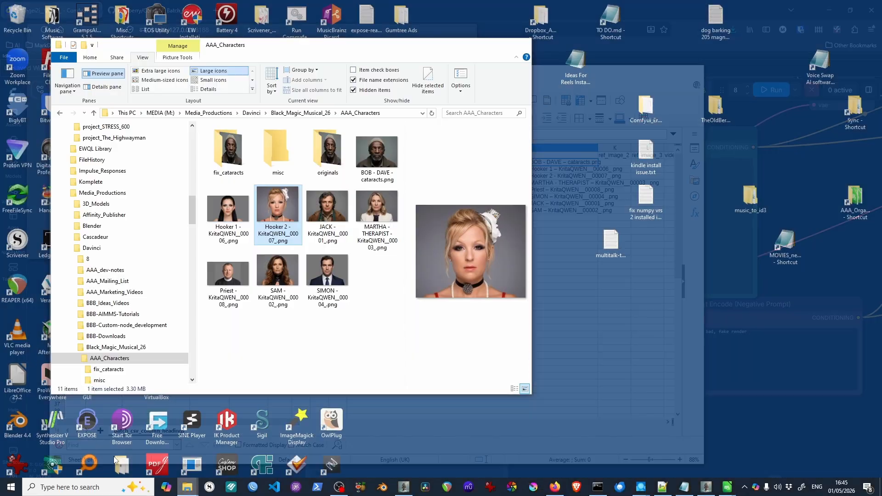
{"action": "left_click", "coordinate": [159, 440]}
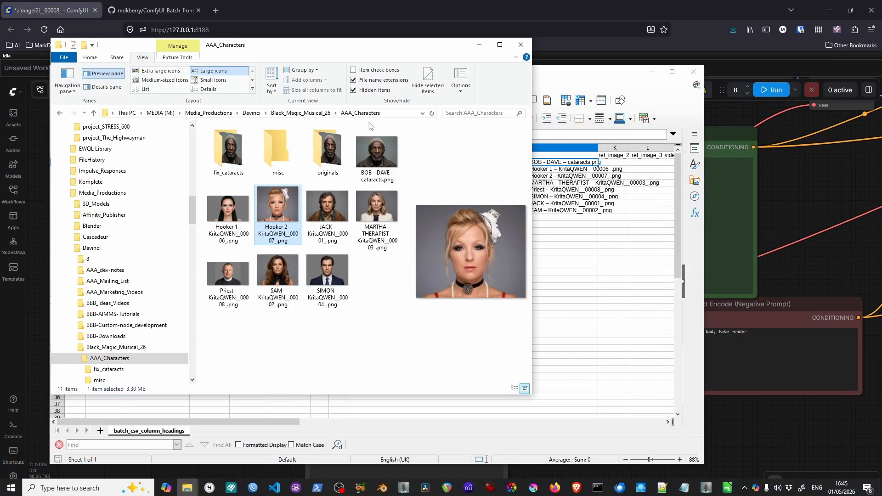
{"action": "left_click", "coordinate": [376, 164]}
{"action": "left_click_drag", "start_coordinate": [531, 246], "coordinate": [734, 246]}
{"action": "left_click", "coordinate": [91, 59]}
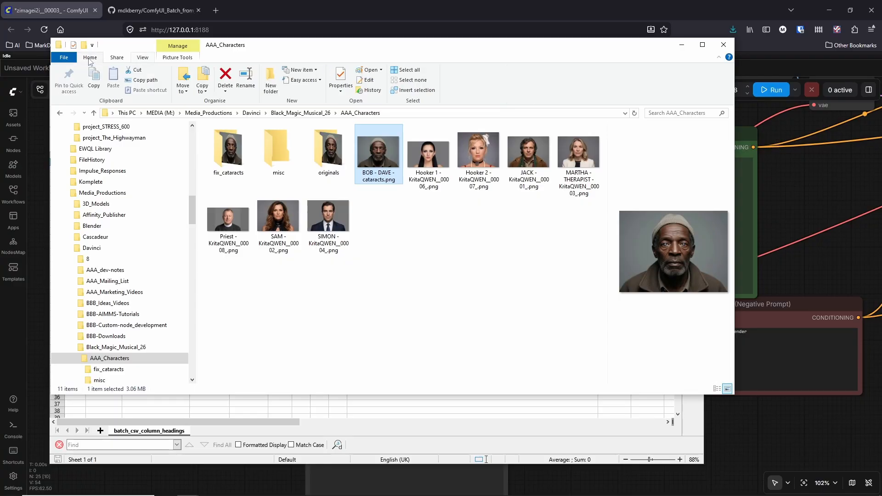
{"action": "left_click", "coordinate": [446, 411]}
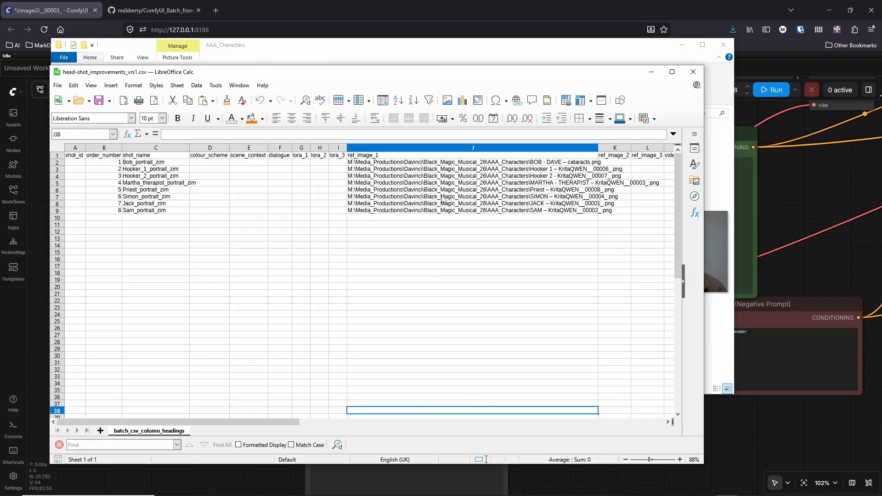
- Check the image file paths in the first two ref_image_1 cells
{"action": "double_click", "coordinate": [417, 163]}
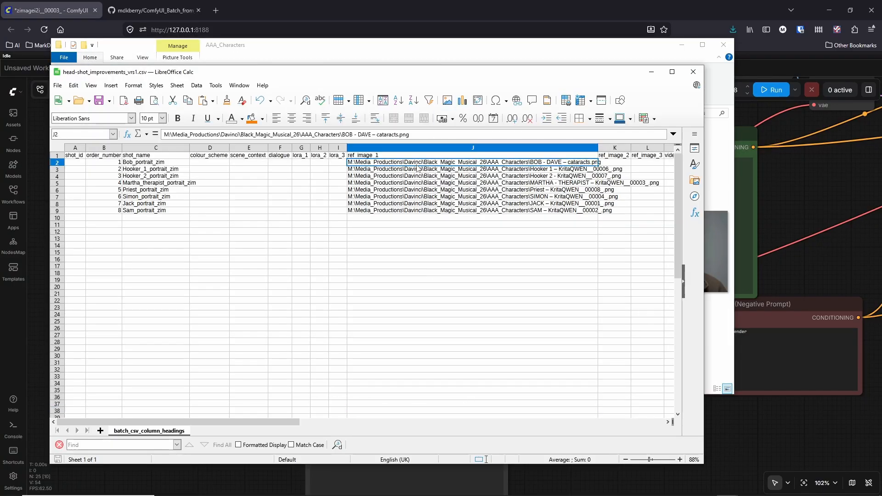
{"action": "left_click", "coordinate": [375, 170]}
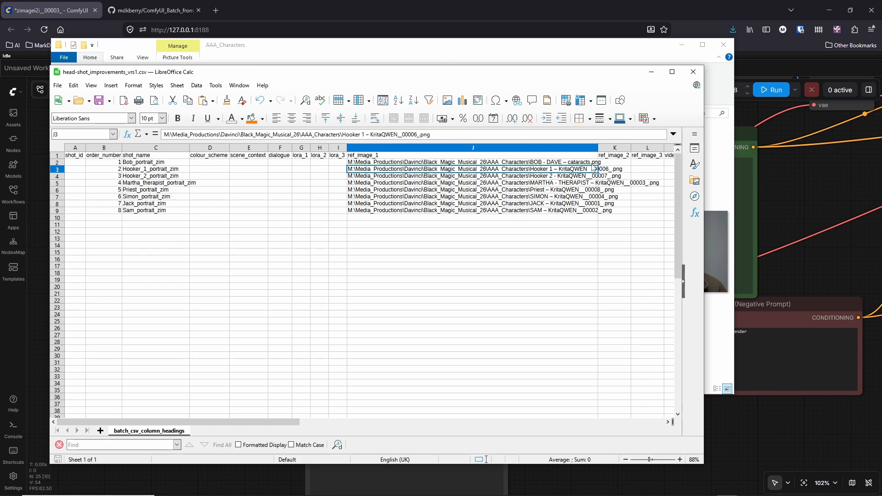
{"action": "left_click", "coordinate": [609, 164]}
{"action": "left_click", "coordinate": [478, 164]}
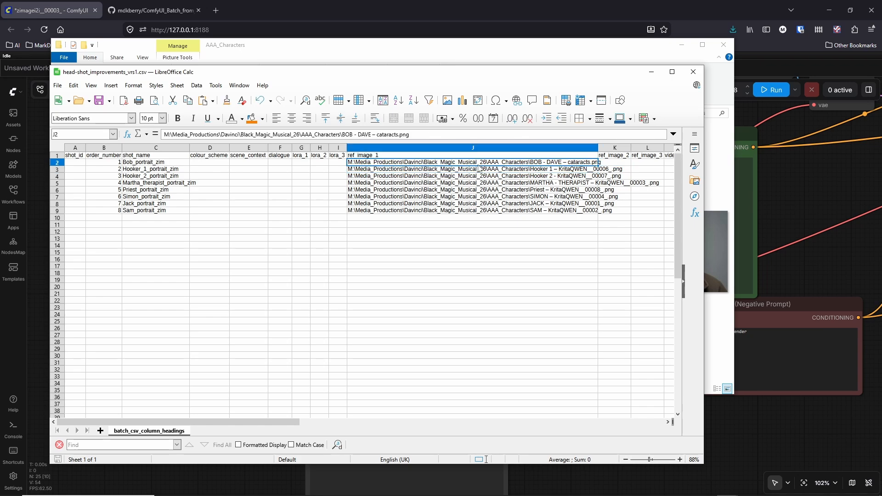
- Go to the positive_image column in row 2 and widen it slightly to show more of the prompt text
{"action": "key", "text": "Right"}
{"action": "key", "text": "Right"}
{"action": "key", "text": "Right"}
{"action": "key", "text": "Right"}
{"action": "key", "text": "Right"}
{"action": "key", "text": "Right"}
{"action": "key", "text": "Right"}
{"action": "key", "text": "Right"}
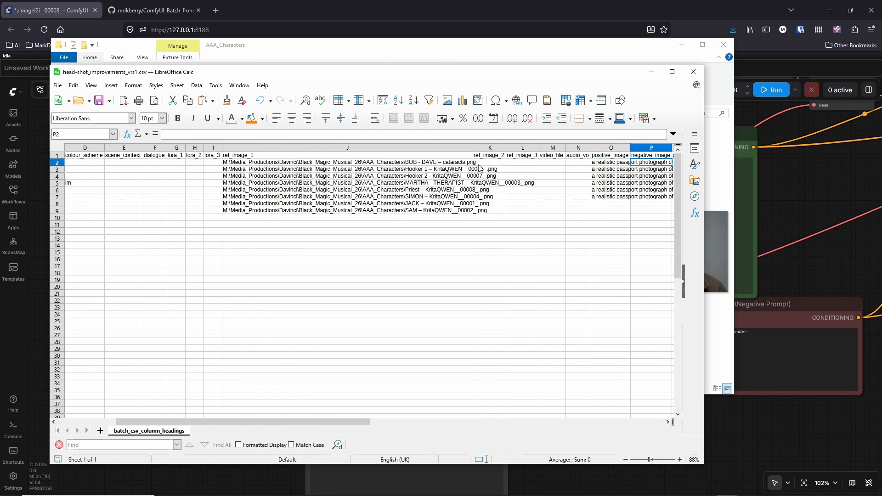
{"action": "key", "text": "Left"}
{"action": "key", "text": "Left"}
{"action": "key", "text": "Left"}
{"action": "key", "text": "Left"}
{"action": "key", "text": "Right"}
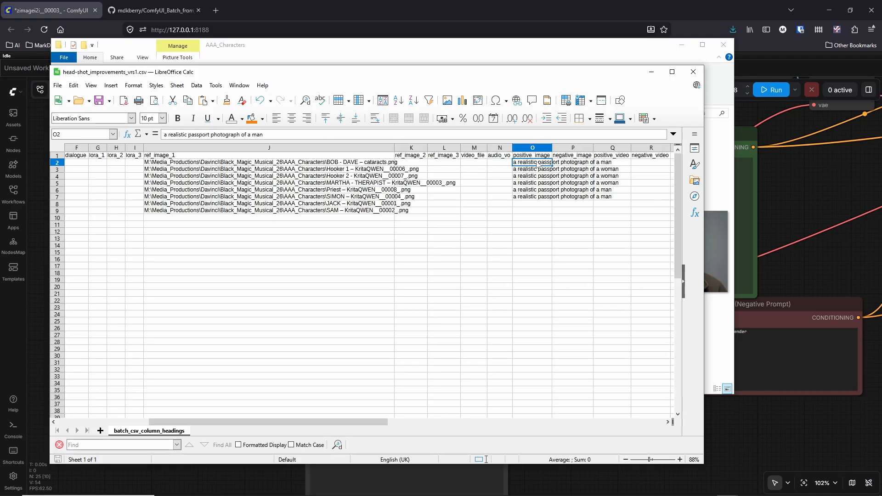
{"action": "left_click_drag", "start_coordinate": [553, 146], "coordinate": [574, 147]}
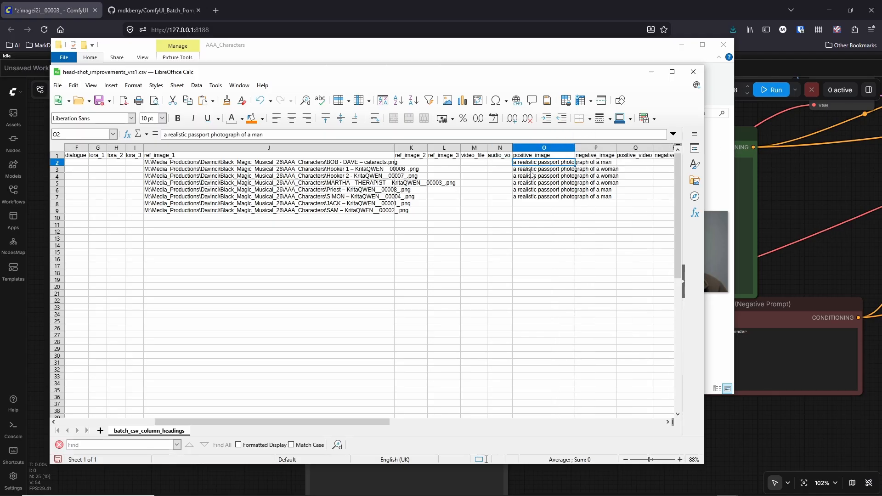
- Fill the missing positive_image prompts with "a realistic passport photograph of a man" for Jack and "of a woman" for Sam, and save
{"action": "left_click", "coordinate": [528, 199]}
{"action": "left_click", "coordinate": [527, 206]}
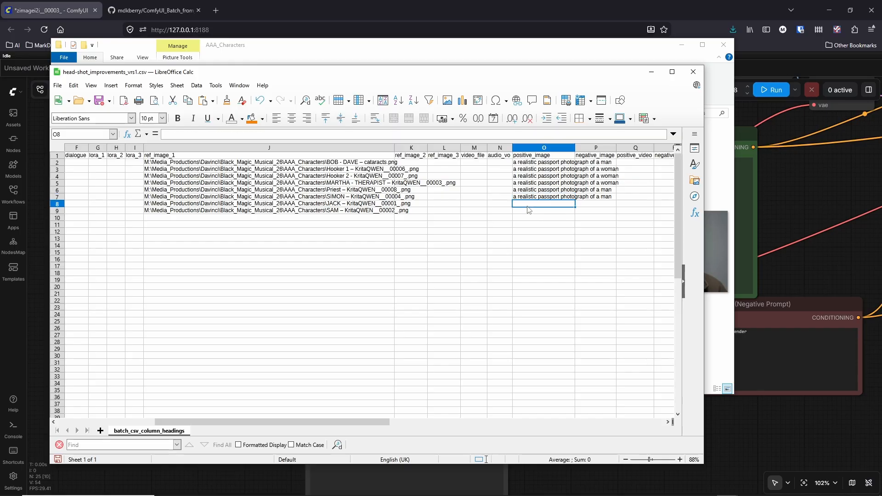
{"action": "left_click", "coordinate": [544, 195]}
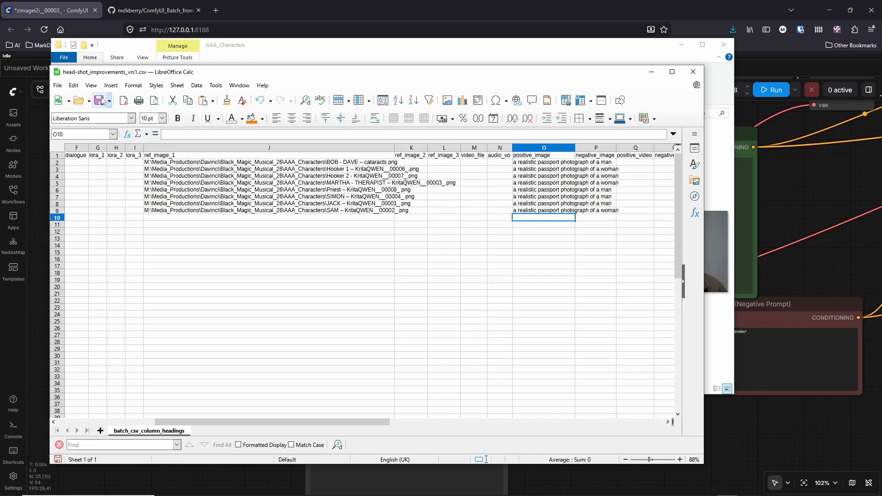
{"action": "left_click", "coordinate": [101, 101]}
- Use Save As to inspect the csv_files folder inside custom_nodes\ComfyUI_Batch_from_CSV, and cancel without saving a copy
{"action": "left_click_drag", "start_coordinate": [329, 423], "coordinate": [272, 421]}
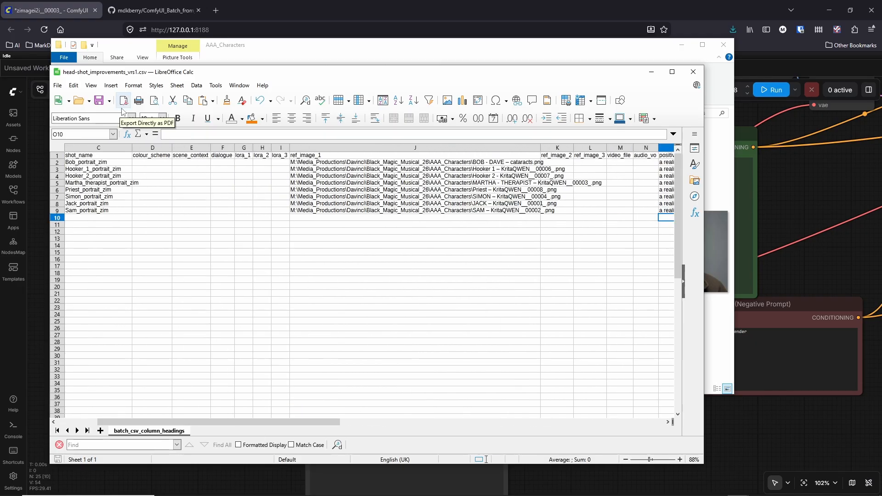
{"action": "left_click", "coordinate": [58, 86]}
{"action": "left_click", "coordinate": [80, 205]}
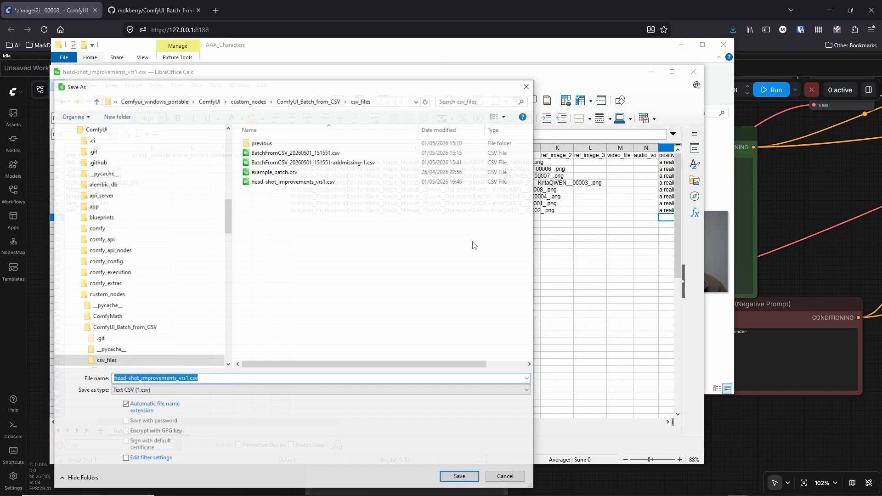
{"action": "left_click", "coordinate": [248, 101]}
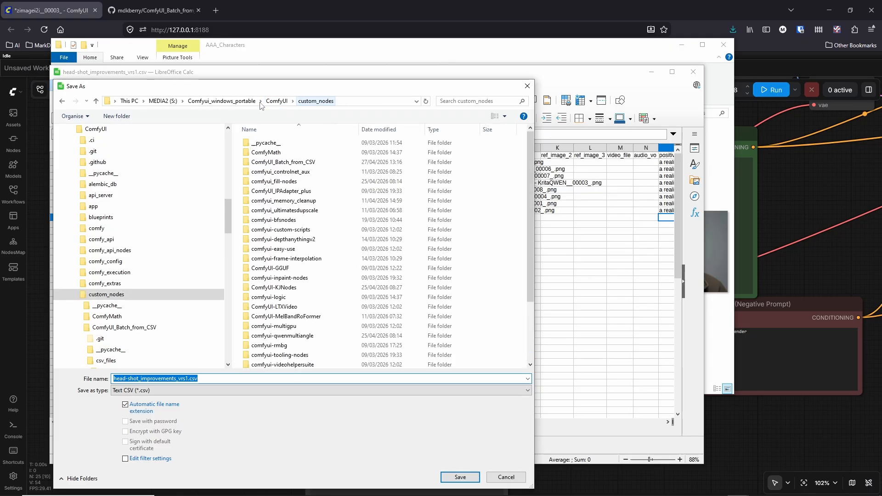
{"action": "double_click", "coordinate": [274, 162]}
{"action": "double_click", "coordinate": [270, 163]}
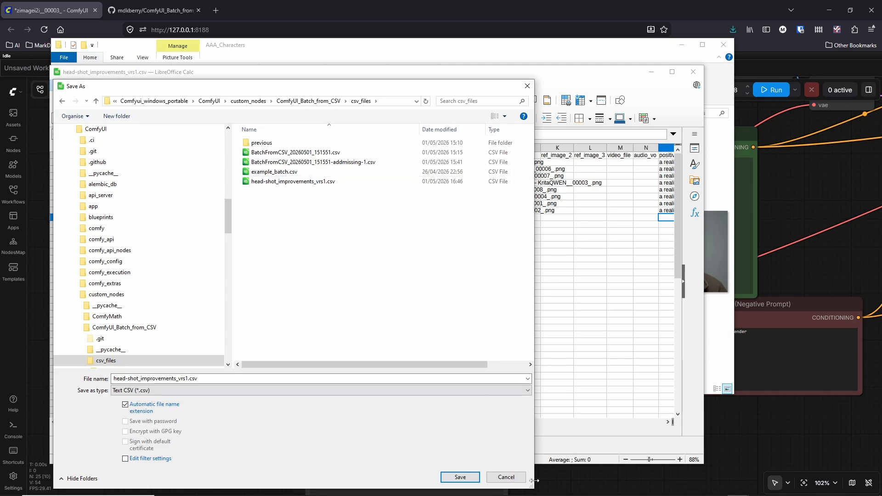
{"action": "left_click", "coordinate": [505, 477]}
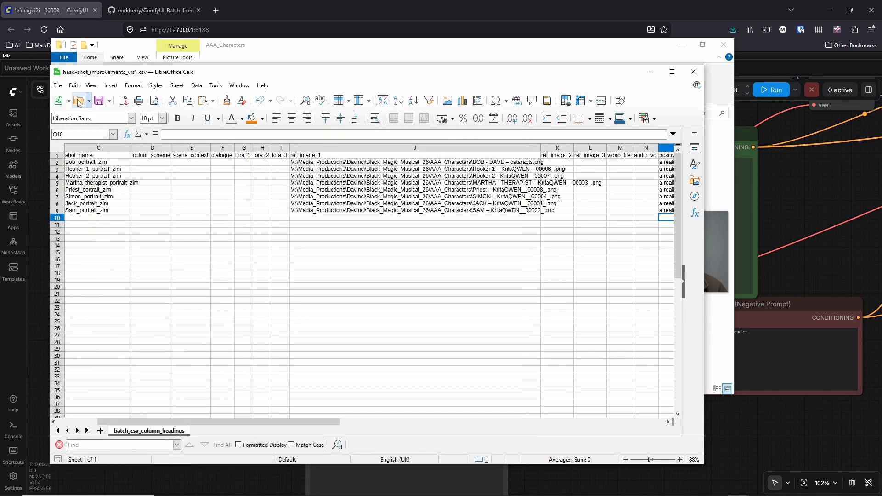
- Minimise the spreadsheet and the AAA_Characters folder to return to the ComfyUI workflow
{"action": "left_click", "coordinate": [88, 101]}
{"action": "left_click", "coordinate": [88, 101]}
{"action": "left_click", "coordinate": [651, 72]}
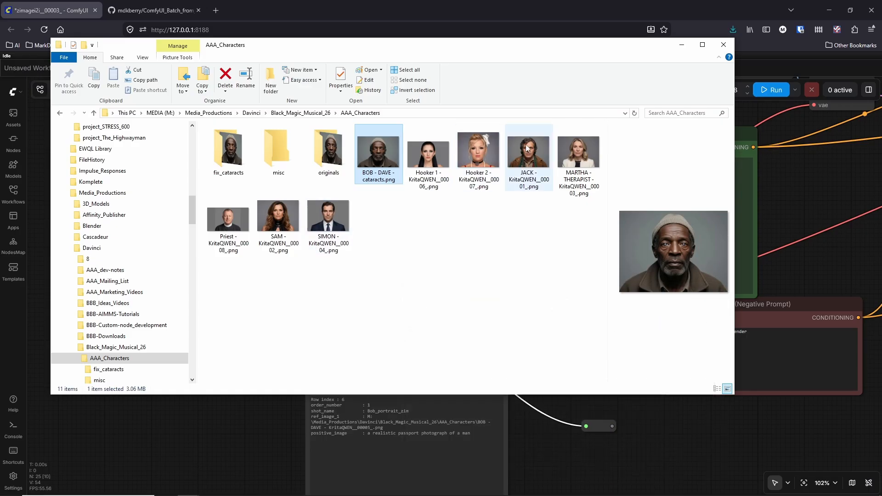
{"action": "left_click", "coordinate": [682, 45]}
{"action": "left_click", "coordinate": [204, 387]}
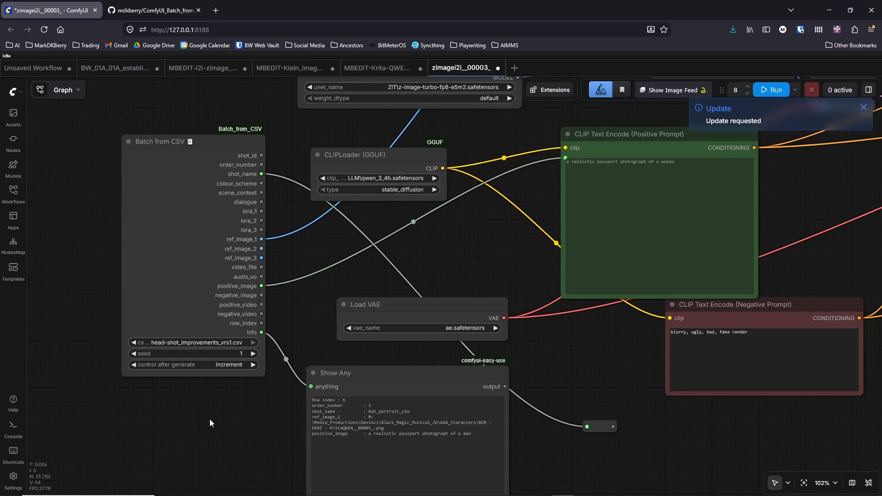
- Select head-shot_improvements_vrs1.csv in the Batch from CSV node, with seed 1 and a run count of 8
{"action": "left_click", "coordinate": [202, 343]}
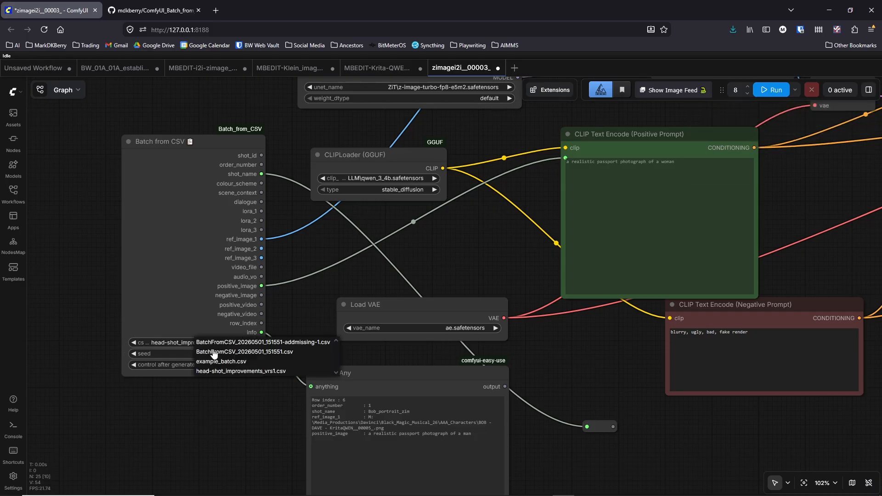
{"action": "left_click", "coordinate": [229, 371]}
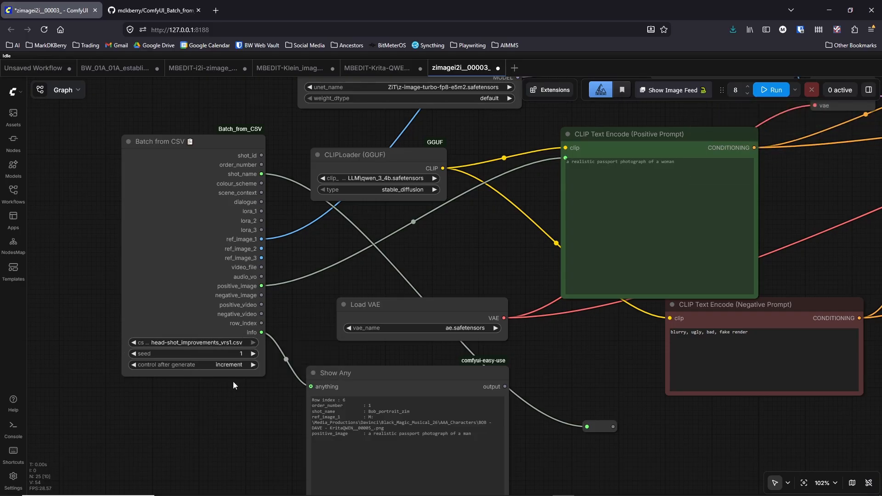
{"action": "left_click", "coordinate": [237, 355]}
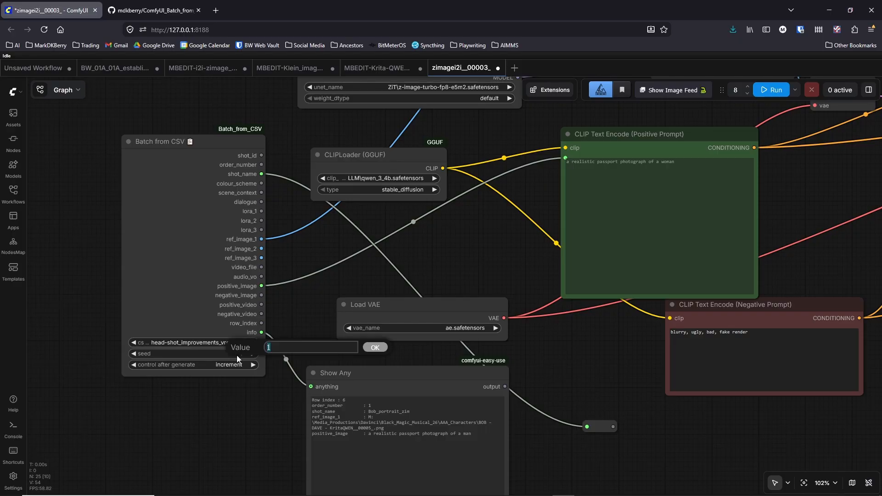
{"action": "key", "text": "Return"}
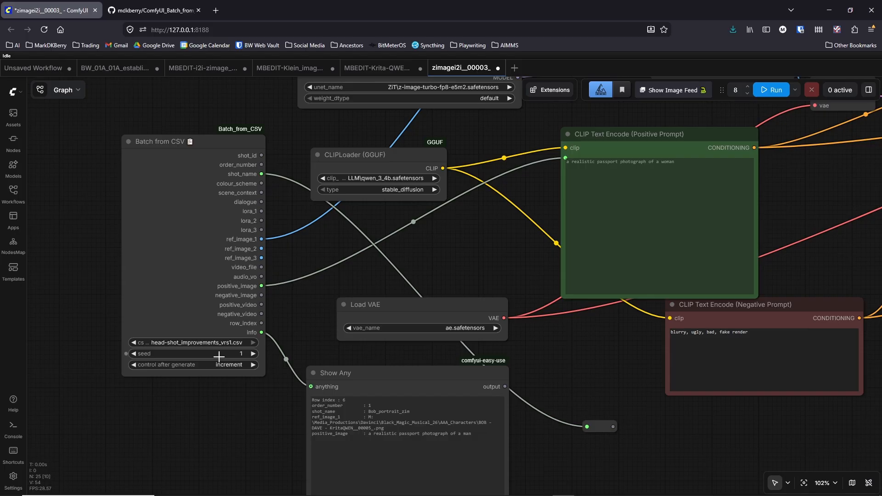
{"action": "double_click", "coordinate": [735, 90]}
- Inspect the info link from Batch from CSV to Show Any and nudge the Show Any node slightly
{"action": "left_click_drag", "start_coordinate": [479, 249], "coordinate": [365, 219]}
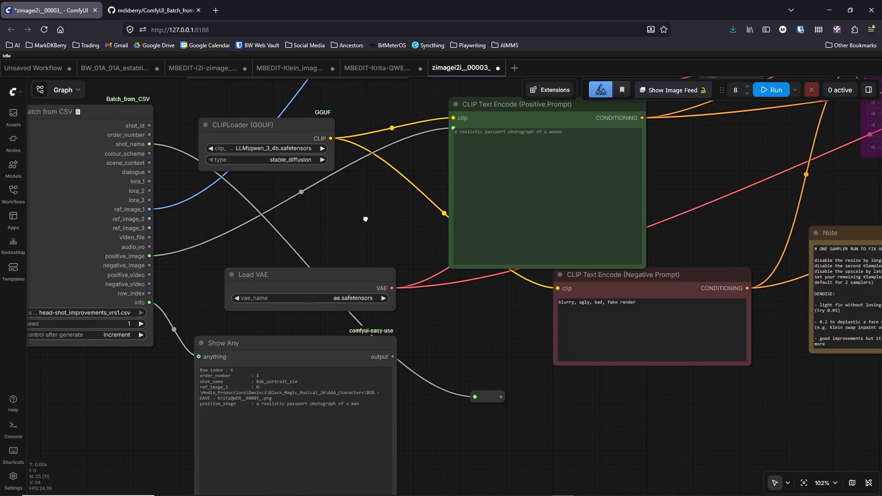
{"action": "scroll", "coordinate": [361, 220], "scroll_direction": "down", "scroll_amount": 3}
{"action": "scroll", "coordinate": [276, 354], "scroll_direction": "up", "scroll_amount": 7}
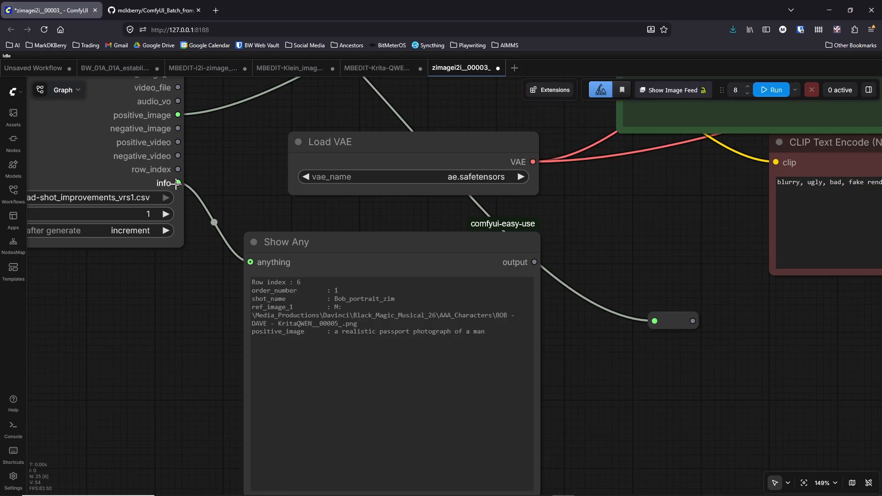
{"action": "mouse_move", "coordinate": [314, 251]}
{"action": "left_mouse_down"}
{"action": "mouse_move", "coordinate": [322, 265]}
{"action": "mouse_move", "coordinate": [320, 251]}
{"action": "left_mouse_up"}
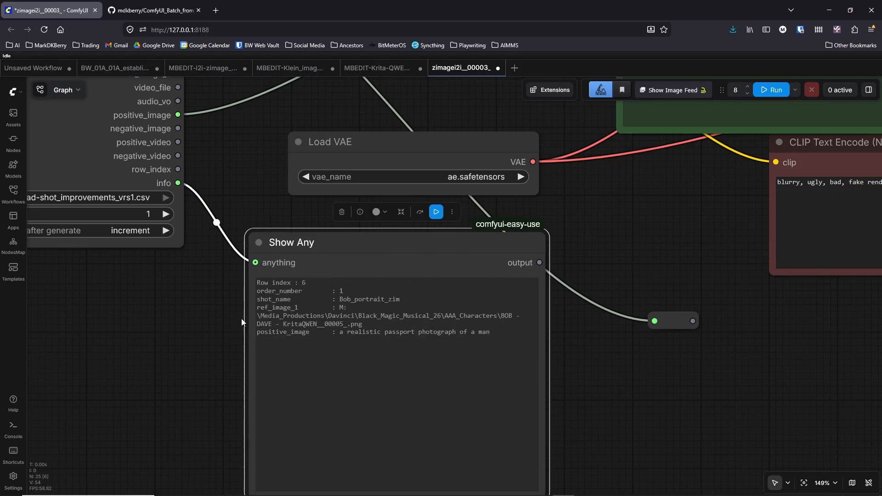
{"action": "left_click", "coordinate": [226, 321]}
- Connect the shot_name reroute's output to the filename_prefix input of the Save Image node
{"action": "scroll", "coordinate": [616, 247], "scroll_direction": "down", "scroll_amount": 6}
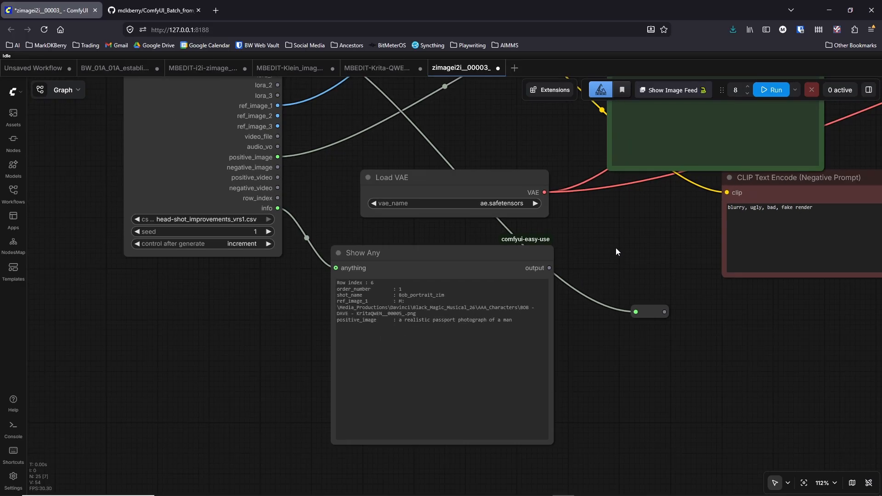
{"action": "scroll", "coordinate": [492, 303], "scroll_direction": "down", "scroll_amount": 4}
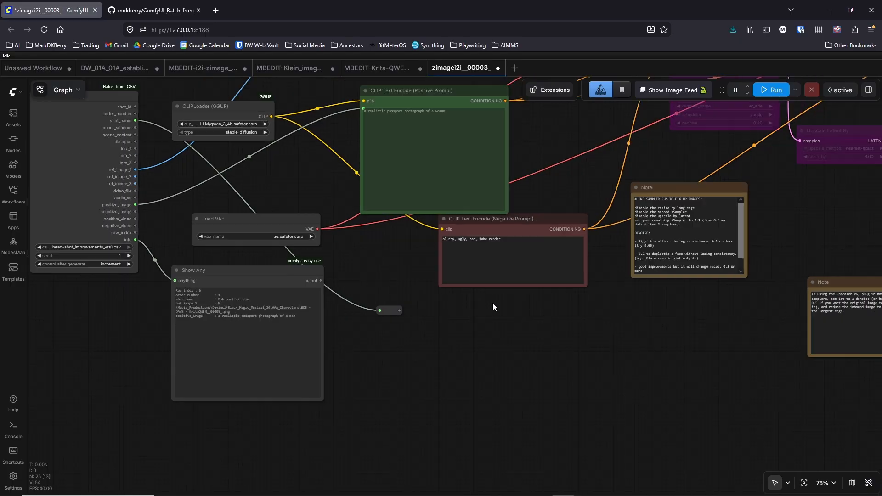
{"action": "left_click_drag", "start_coordinate": [487, 336], "coordinate": [302, 401]}
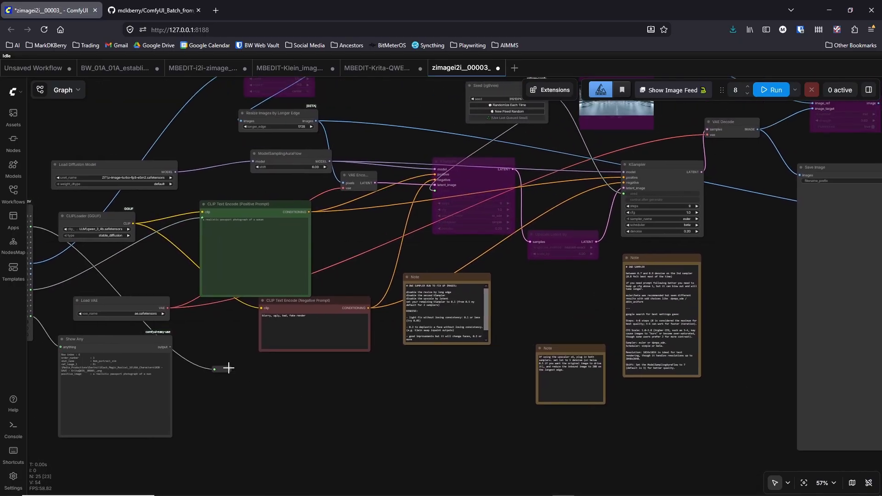
{"action": "left_click_drag", "start_coordinate": [229, 368], "coordinate": [804, 180]}
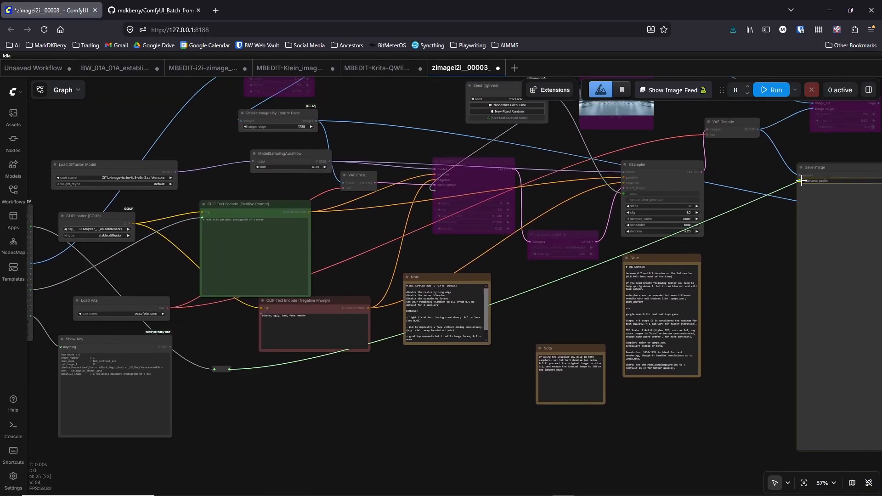
- Move the Show Any node slightly up beneath Load VAE and select all of its displayed text
{"action": "left_click_drag", "start_coordinate": [789, 233], "coordinate": [543, 231]}
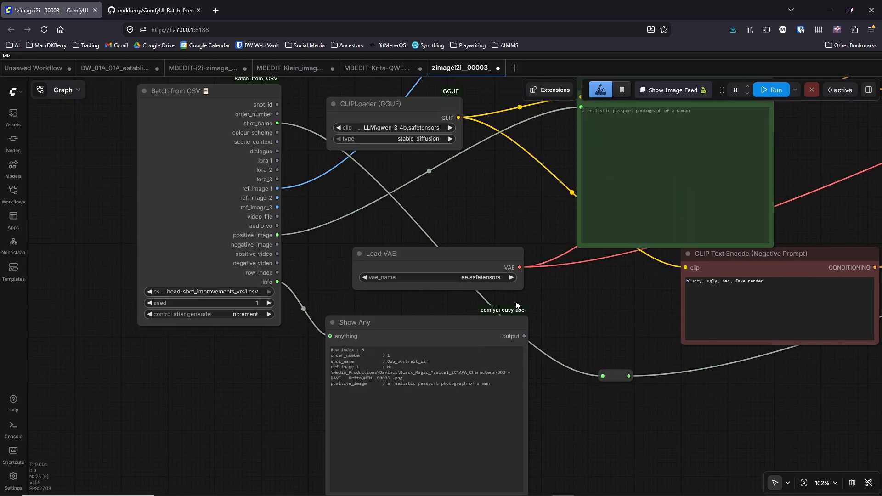
{"action": "left_click_drag", "start_coordinate": [398, 322], "coordinate": [393, 301]}
{"action": "left_click_drag", "start_coordinate": [484, 362], "coordinate": [312, 330]}
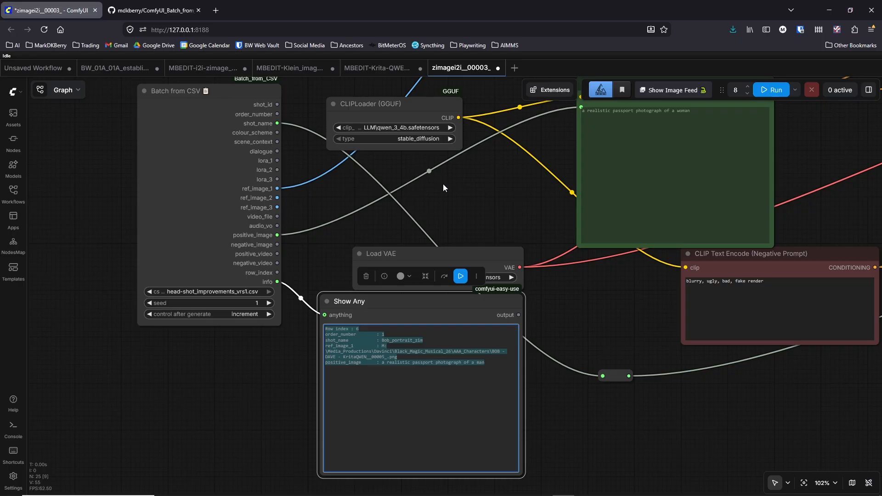
- Review the CSV row details in Show Any and trace the shot_name link through the reroute across the workflow
{"action": "left_click_drag", "start_coordinate": [507, 204], "coordinate": [382, 206]}
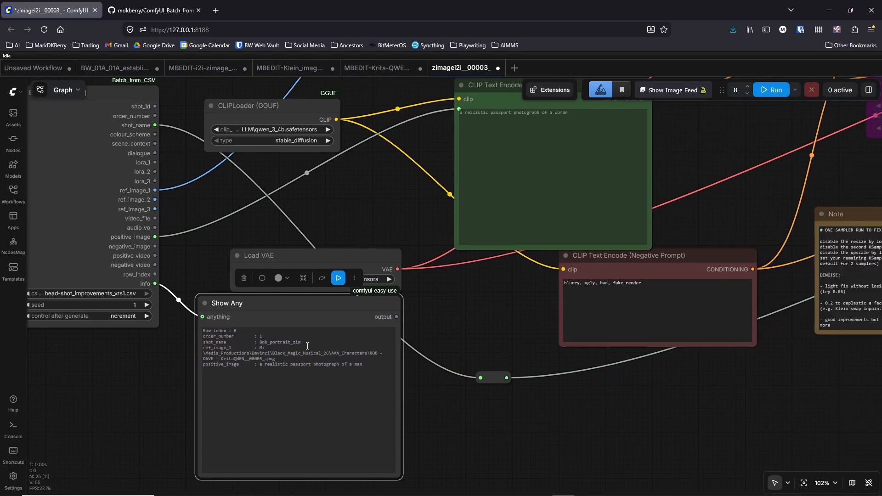
{"action": "left_click_drag", "start_coordinate": [345, 183], "coordinate": [314, 222]}
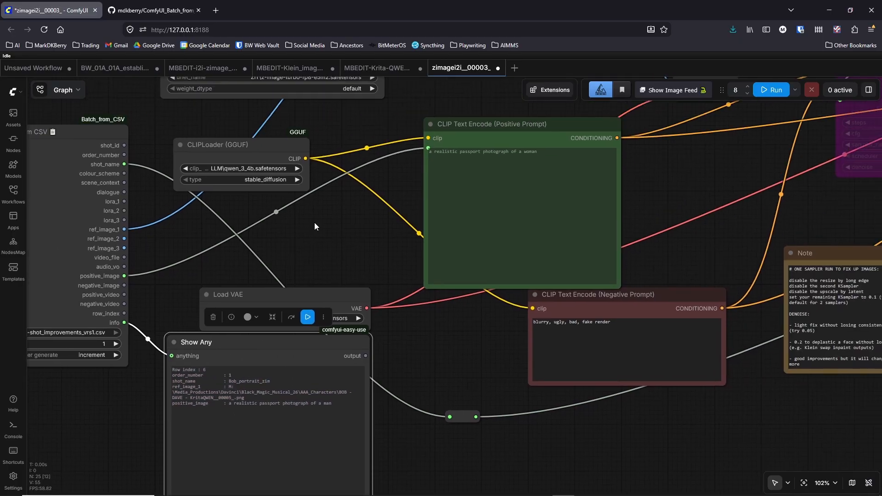
{"action": "scroll", "coordinate": [293, 217], "scroll_direction": "down", "scroll_amount": 5}
{"action": "left_click_drag", "start_coordinate": [412, 329], "coordinate": [307, 321]}
{"action": "left_click_drag", "start_coordinate": [464, 357], "coordinate": [339, 359]}
{"action": "scroll", "coordinate": [341, 360], "scroll_direction": "down", "scroll_amount": 4}
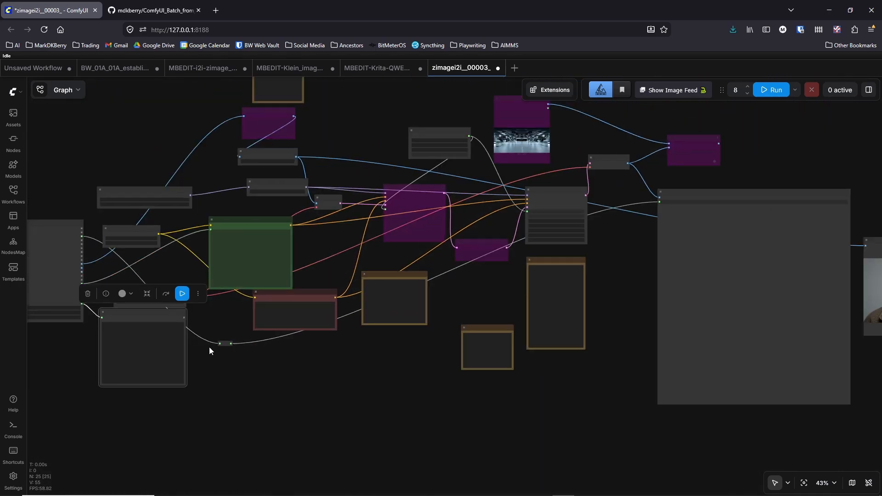
{"action": "scroll", "coordinate": [85, 356], "scroll_direction": "up", "scroll_amount": 6}
{"action": "left_click_drag", "start_coordinate": [85, 356], "coordinate": [128, 349]}
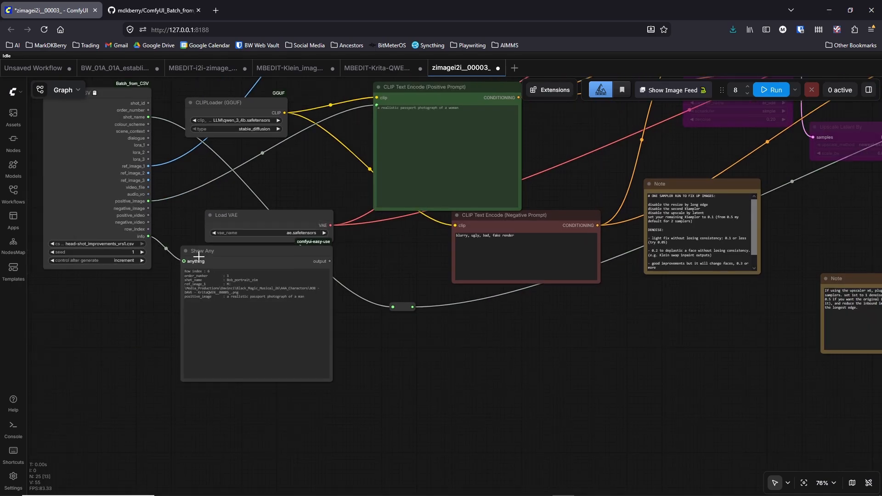
{"action": "left_click", "coordinate": [302, 293]}
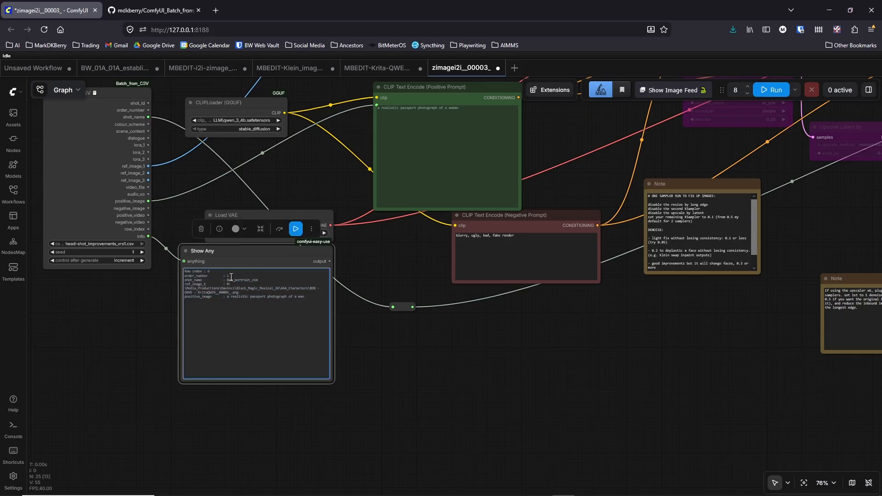
- Queue the batch workflow with the run count of 8
{"action": "left_click_drag", "start_coordinate": [378, 320], "coordinate": [215, 328]}
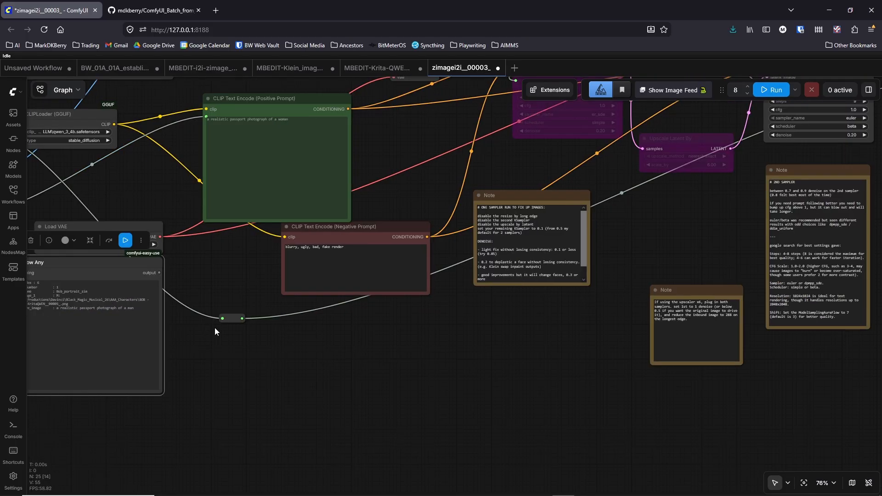
{"action": "left_click_drag", "start_coordinate": [665, 224], "coordinate": [544, 254]}
{"action": "scroll", "coordinate": [533, 250], "scroll_direction": "down", "scroll_amount": 3}
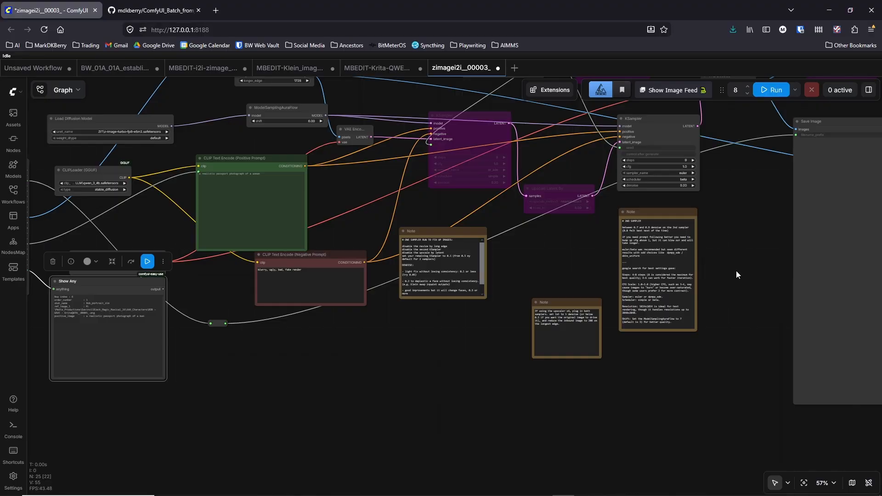
{"action": "left_click_drag", "start_coordinate": [736, 274], "coordinate": [465, 303]}
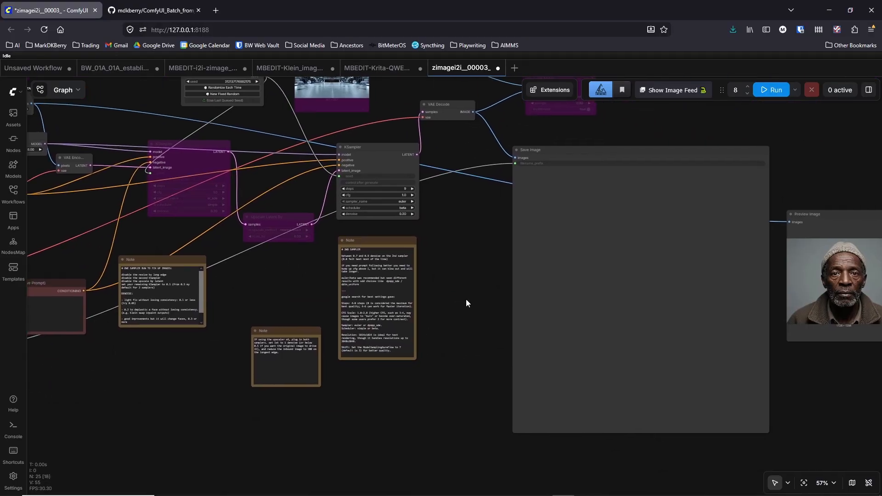
{"action": "left_click", "coordinate": [776, 91]}
- Monitor the batch progress in the command console, moving its window clear of the Save Image preview, and minimize it
{"action": "left_click", "coordinate": [606, 487]}
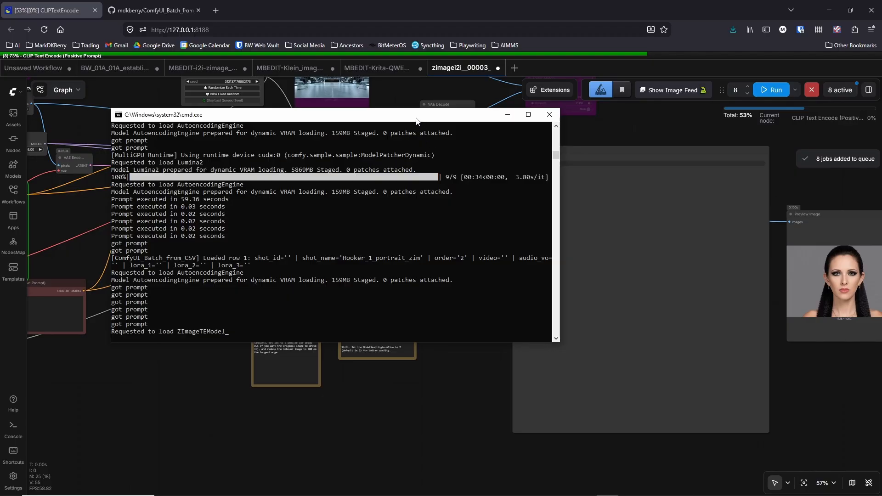
{"action": "left_click_drag", "start_coordinate": [416, 120], "coordinate": [357, 125]}
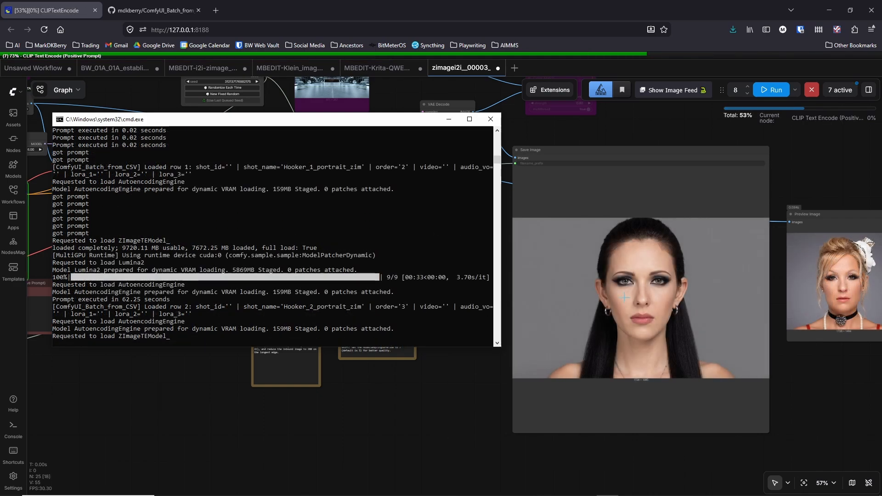
{"action": "scroll", "coordinate": [723, 286], "scroll_direction": "up", "scroll_amount": 4}
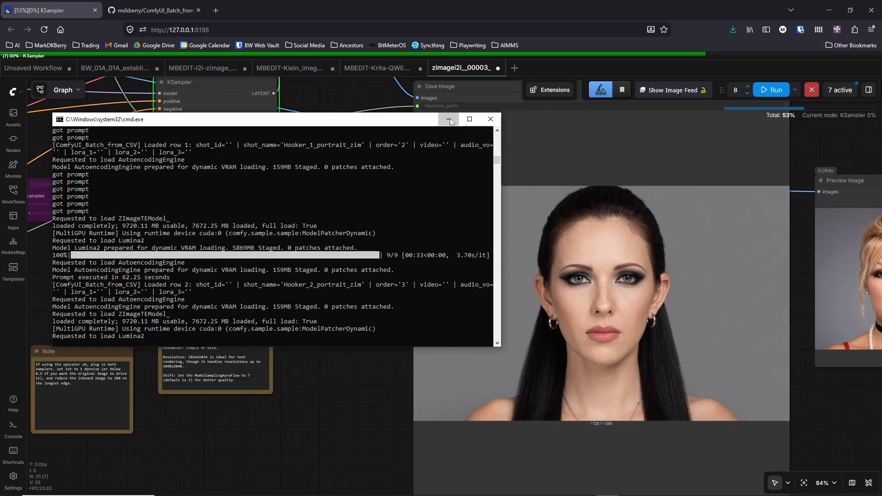
{"action": "left_click", "coordinate": [449, 119]}
- Examine the generated dark-haired woman's portrait in the Save Image node up close, especially the eyes and skin detail
{"action": "scroll", "coordinate": [673, 282], "scroll_direction": "up", "scroll_amount": 10}
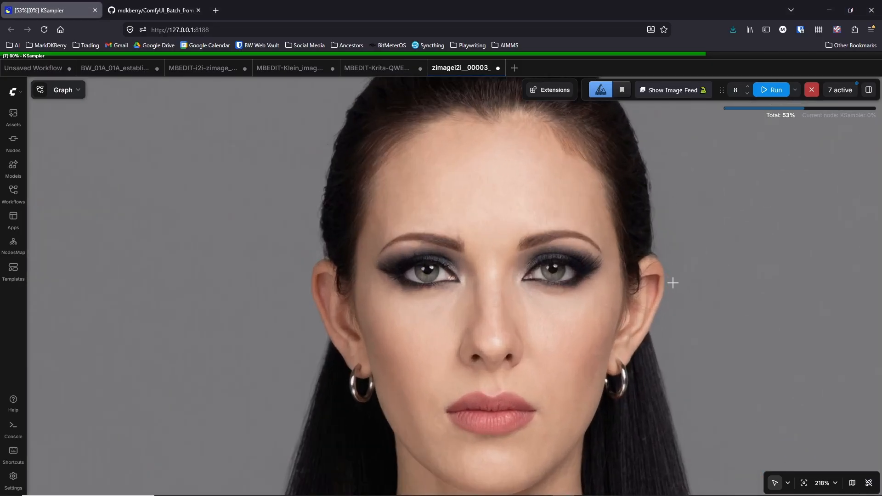
{"action": "scroll", "coordinate": [673, 282], "scroll_direction": "up", "scroll_amount": 3}
{"action": "scroll", "coordinate": [659, 275], "scroll_direction": "down", "scroll_amount": 1}
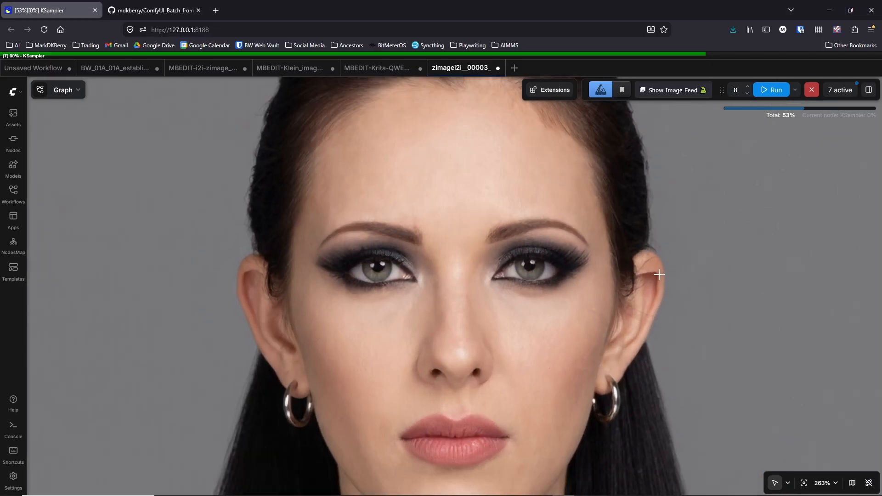
{"action": "scroll", "coordinate": [654, 272], "scroll_direction": "down", "scroll_amount": 4}
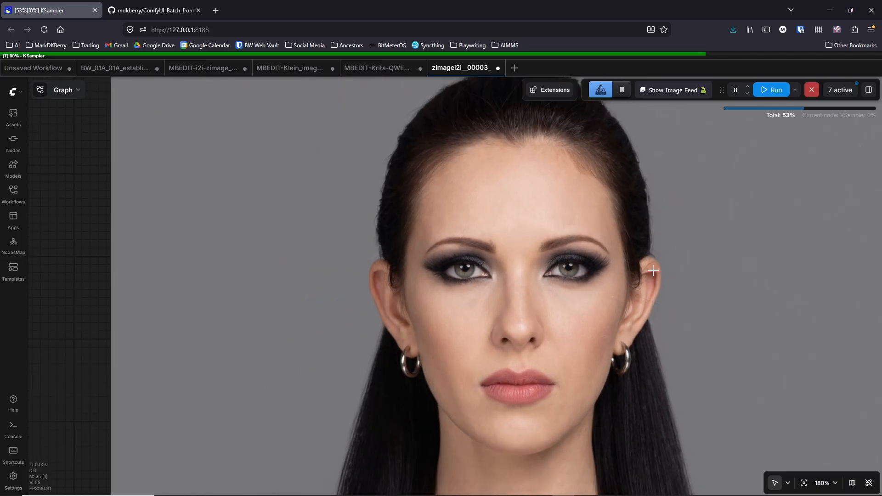
{"action": "scroll", "coordinate": [652, 271], "scroll_direction": "down", "scroll_amount": 7}
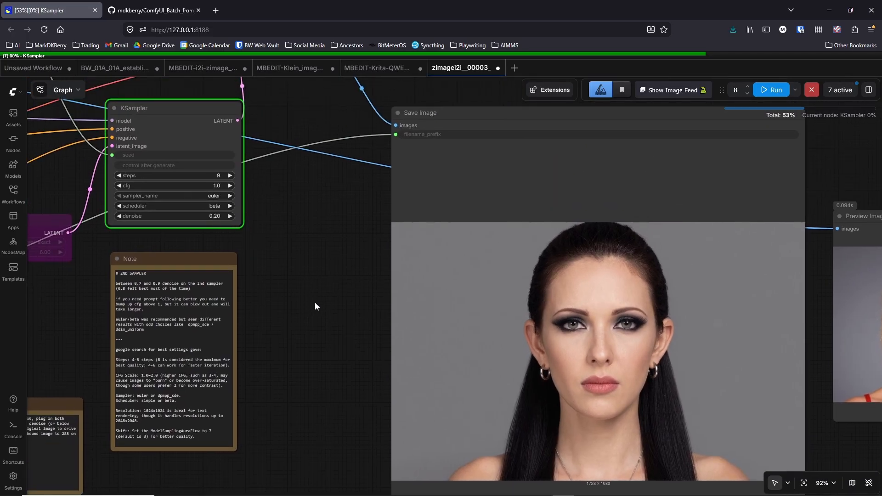
{"action": "left_click_drag", "start_coordinate": [315, 302], "coordinate": [347, 239]}
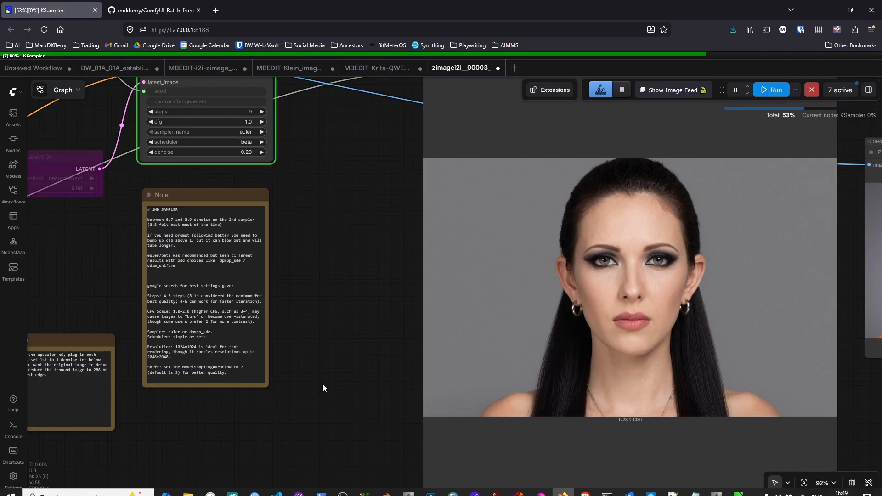
{"action": "scroll", "coordinate": [322, 384], "scroll_direction": "down", "scroll_amount": 5}
{"action": "scroll", "coordinate": [321, 385], "scroll_direction": "up", "scroll_amount": 3}
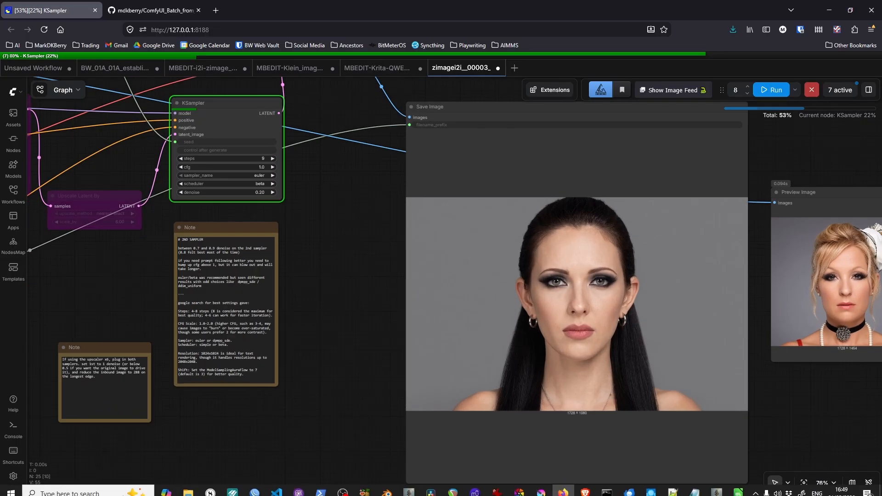
- Inspect the original Hooker 1 - KritaQWEN__00006_.png from the AAA_Characters folder in Paint, and put the image and folder windows away
{"action": "mouse_move", "coordinate": [188, 487]}
{"action": "left_click", "coordinate": [123, 466]}
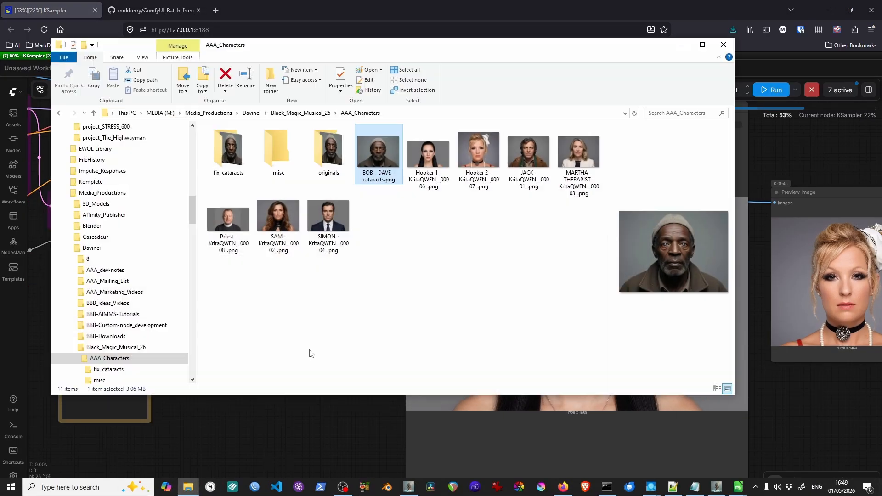
{"action": "left_click", "coordinate": [433, 163]}
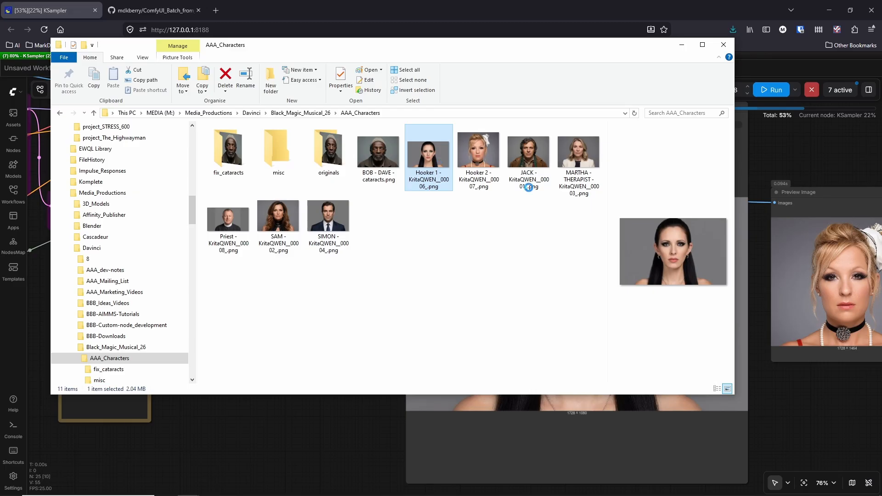
{"action": "scroll", "coordinate": [620, 366], "scroll_direction": "down", "scroll_amount": 5}
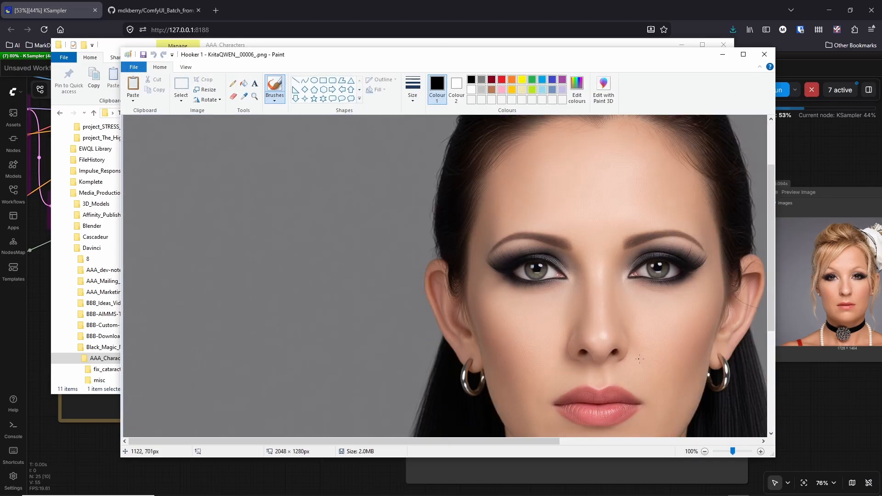
{"action": "scroll", "coordinate": [621, 366], "scroll_direction": "up", "scroll_amount": 4}
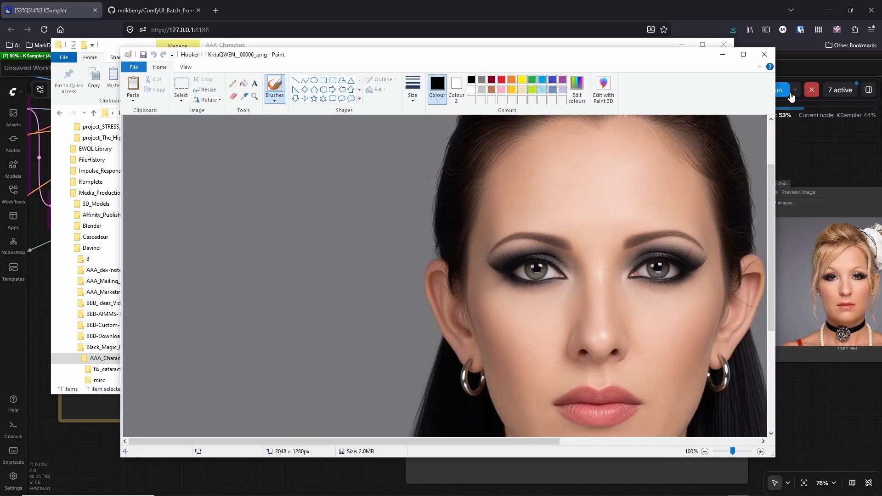
{"action": "left_click", "coordinate": [764, 54]}
{"action": "left_click", "coordinate": [681, 44]}
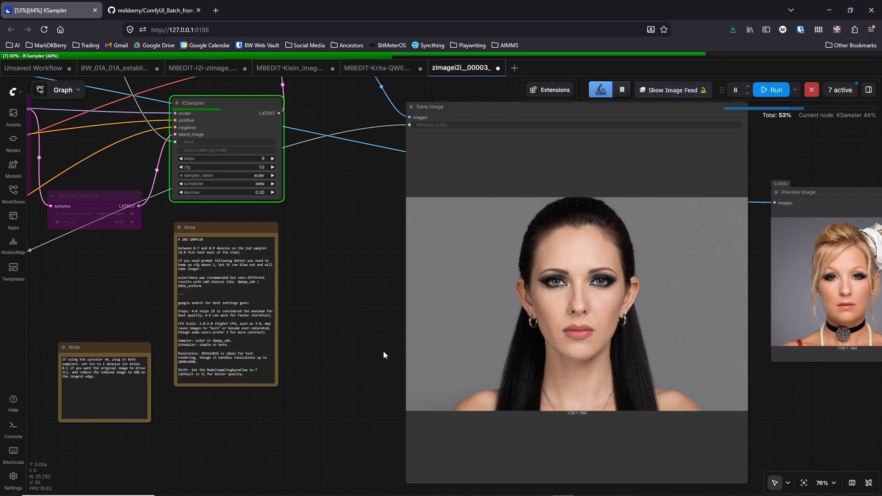
- Compare the face in the Save Image portrait with the original by viewing the generated result at close range
{"action": "scroll", "coordinate": [383, 350], "scroll_direction": "up", "scroll_amount": 5}
{"action": "left_click_drag", "start_coordinate": [384, 348], "coordinate": [221, 364]}
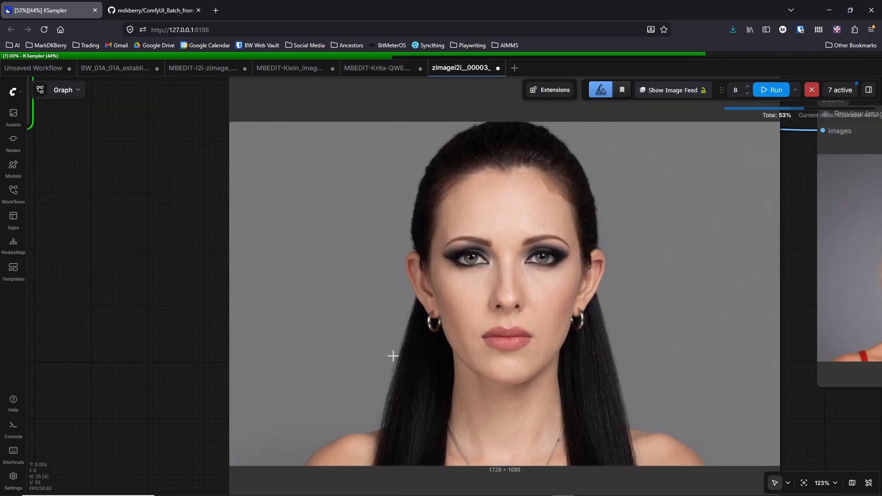
{"action": "scroll", "coordinate": [588, 338], "scroll_direction": "up", "scroll_amount": 4}
{"action": "scroll", "coordinate": [594, 337], "scroll_direction": "down", "scroll_amount": 10}
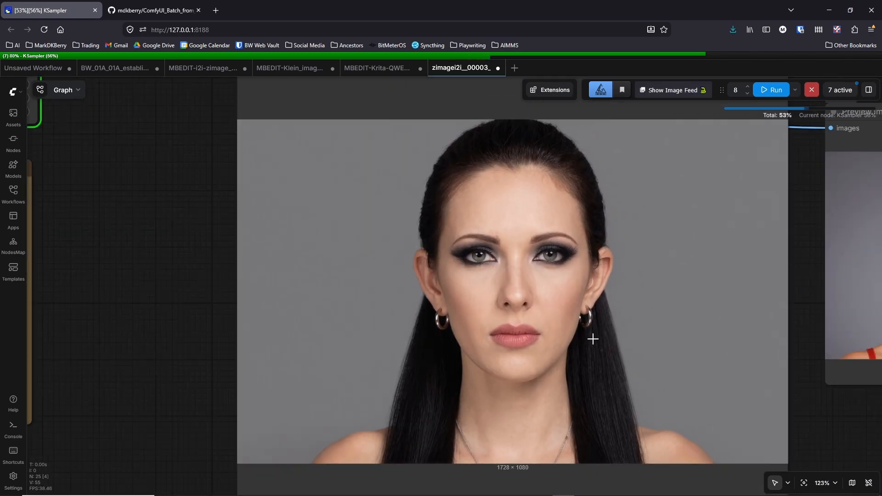